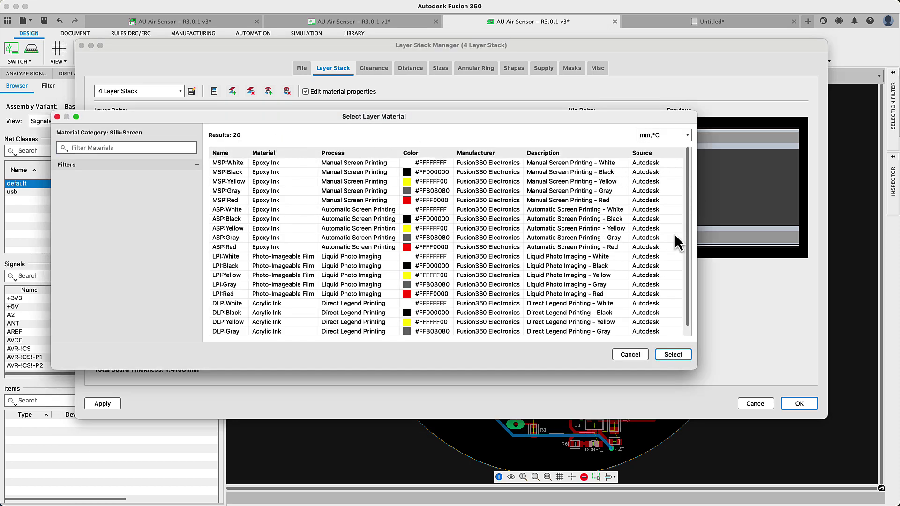
Step: Browse the silk-screen layer materials and try filtering the list by "ex" and "ep"
scroll(674, 233, down, 1)
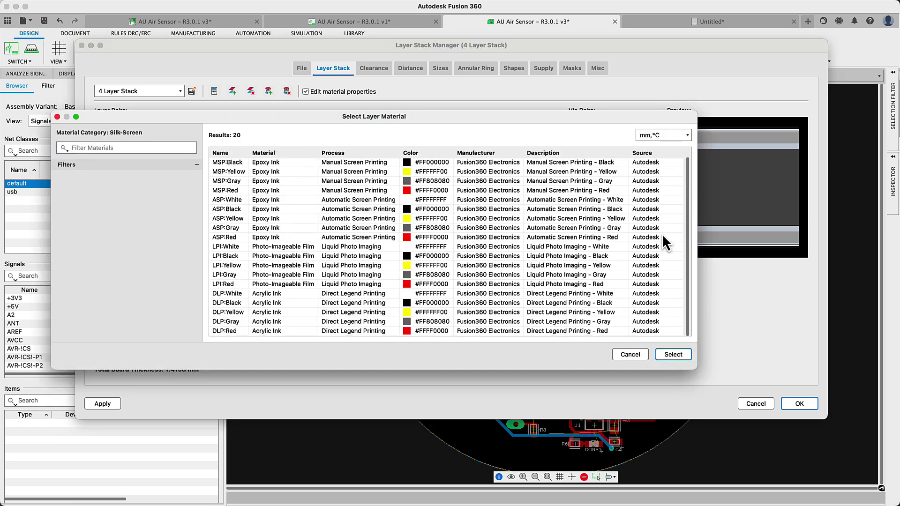
click(182, 148)
text(ex)
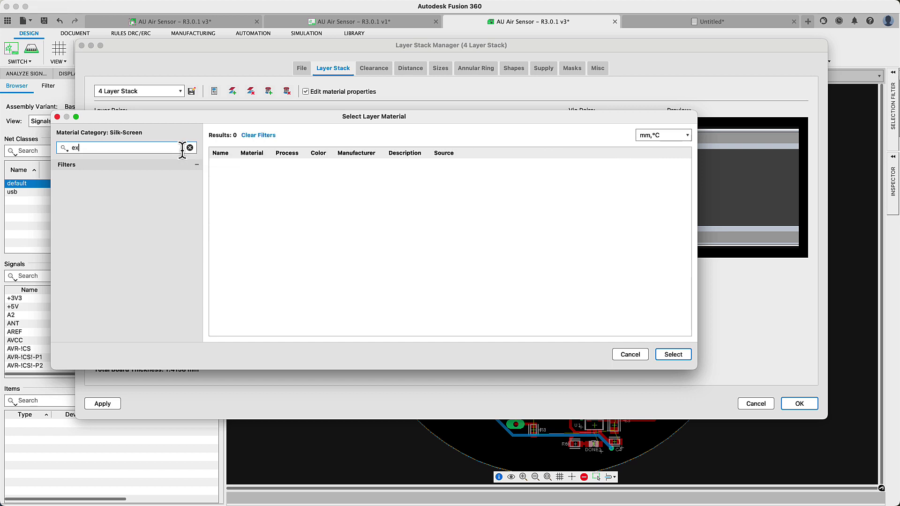
key(BackSpace)
text(p)
key(BackSpace)
key(BackSpace)
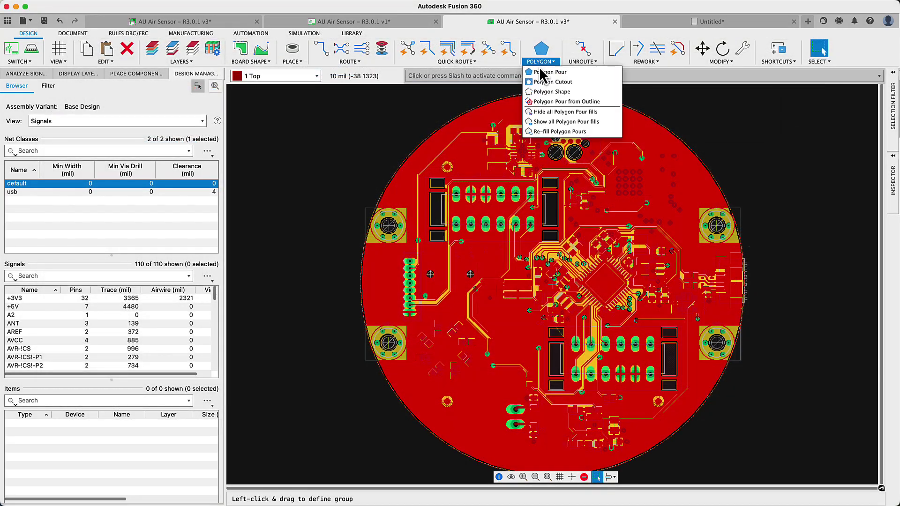
Step: Hide all polygon pour fills and manually route the open end of the VIN trace to the horizontal VIN trace below, 16 mil wide
click(553, 122)
scroll(486, 277, up, 10)
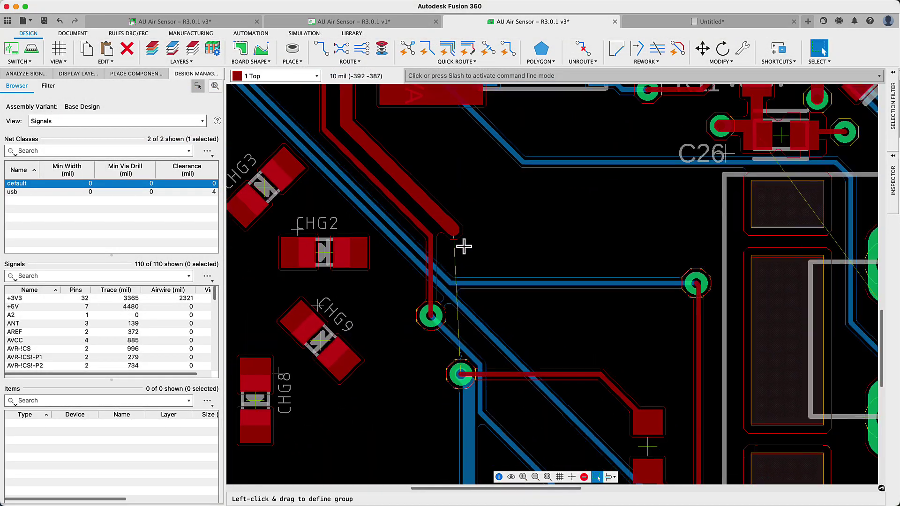
key(x)
scroll(524, 349, up, 2)
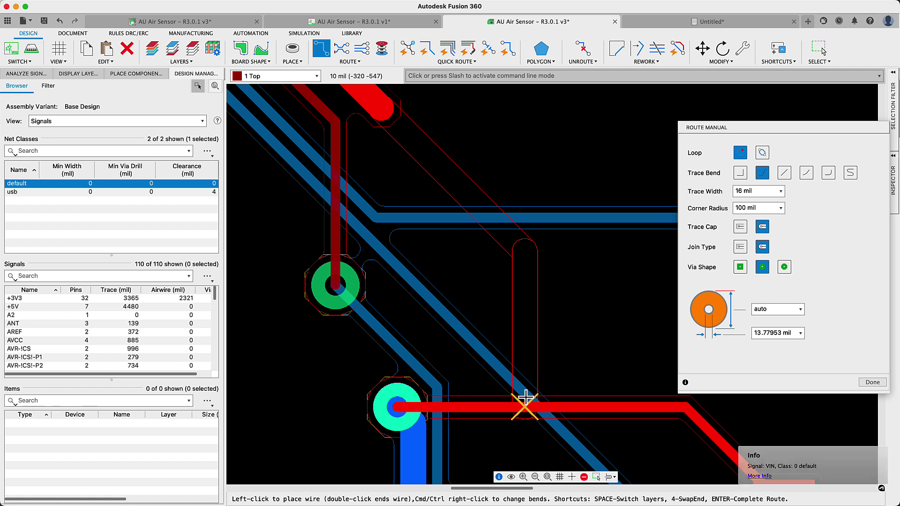
click(59, 20)
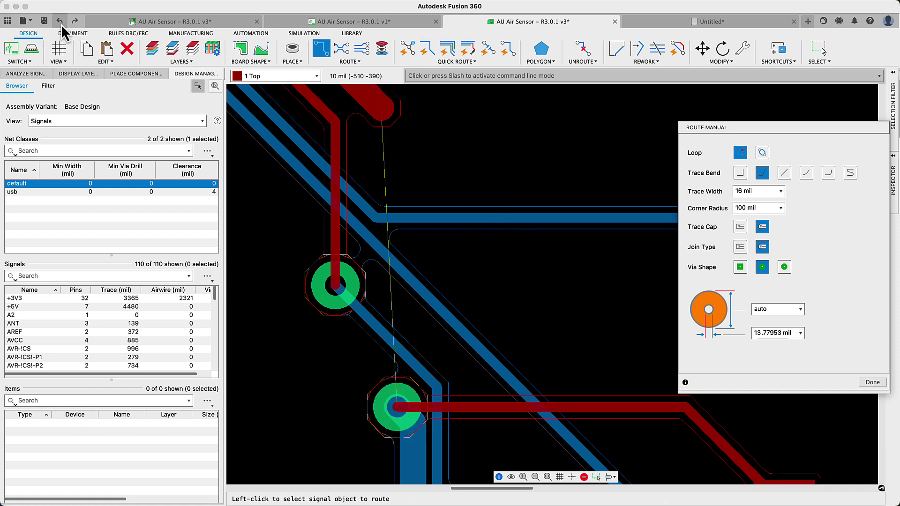
click(382, 111)
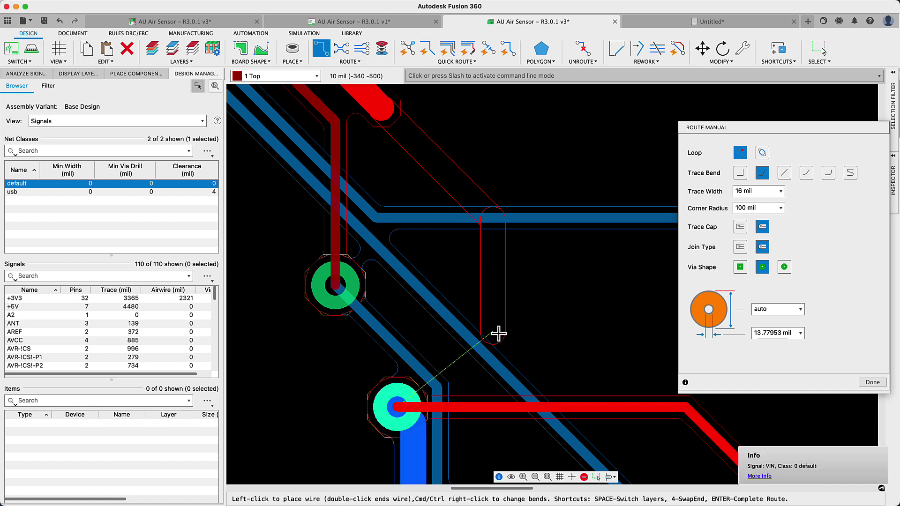
click(488, 405)
scroll(488, 401, up, 2)
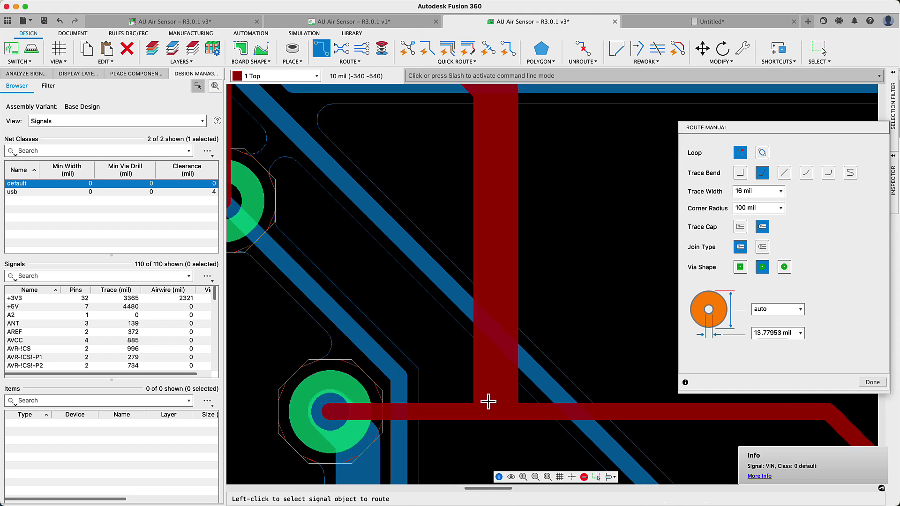
click(545, 475)
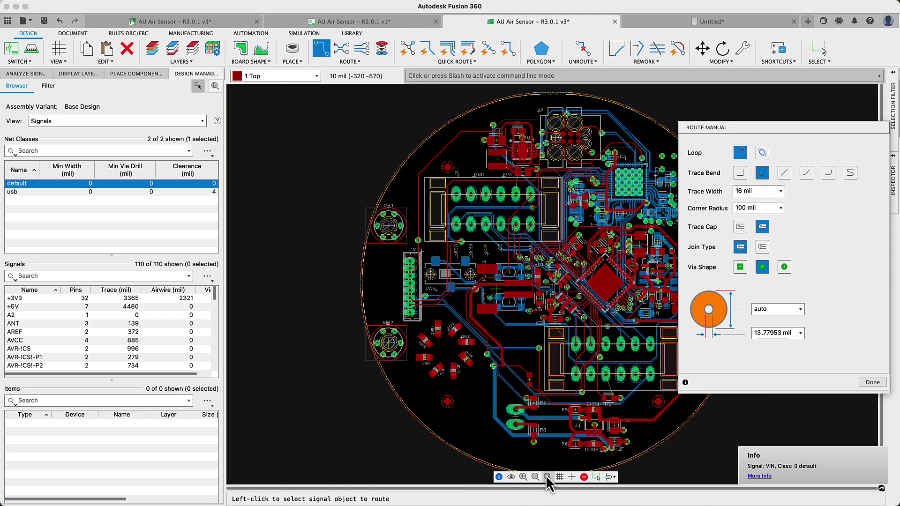
click(870, 381)
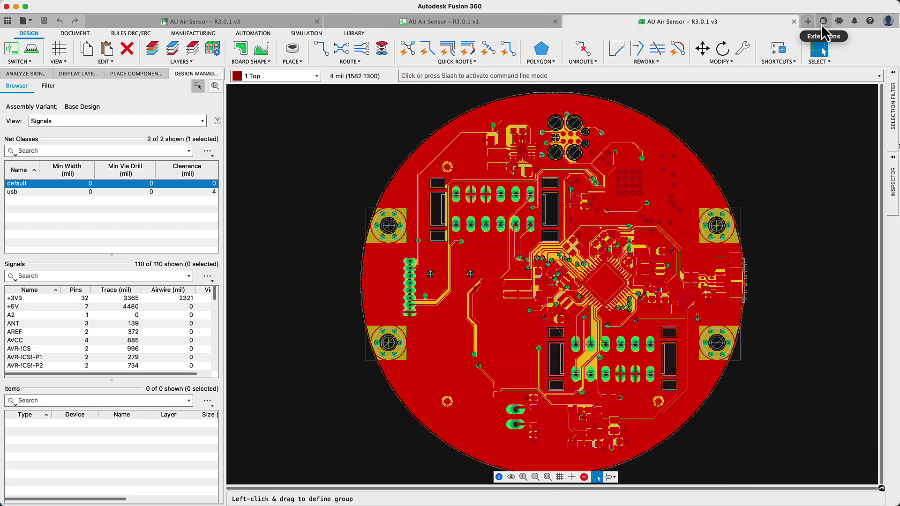
Step: Check access to the Signal Integrity extension and review the key technologies in its overview
click(823, 22)
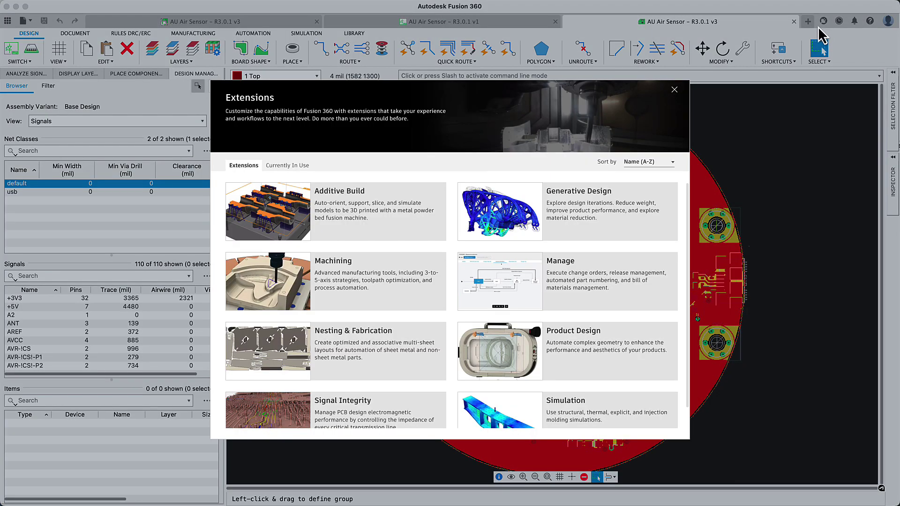
drag(688, 205, 691, 242)
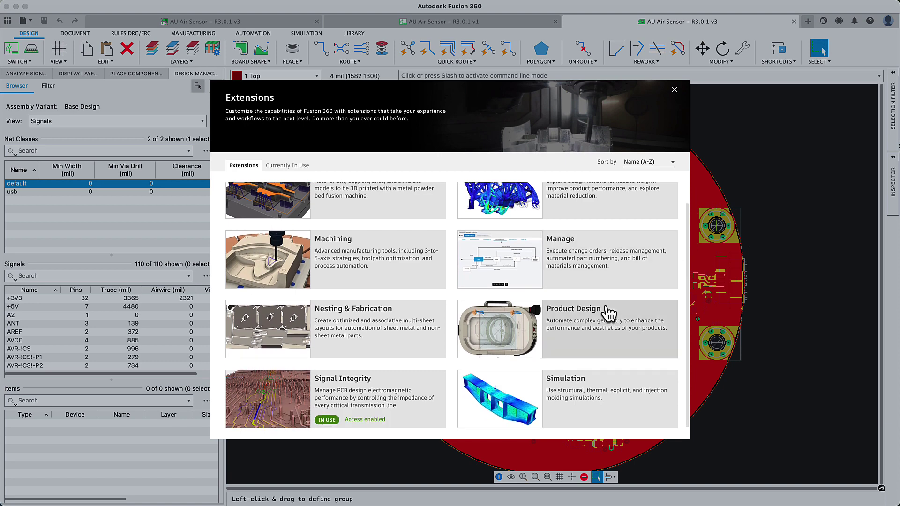
click(355, 409)
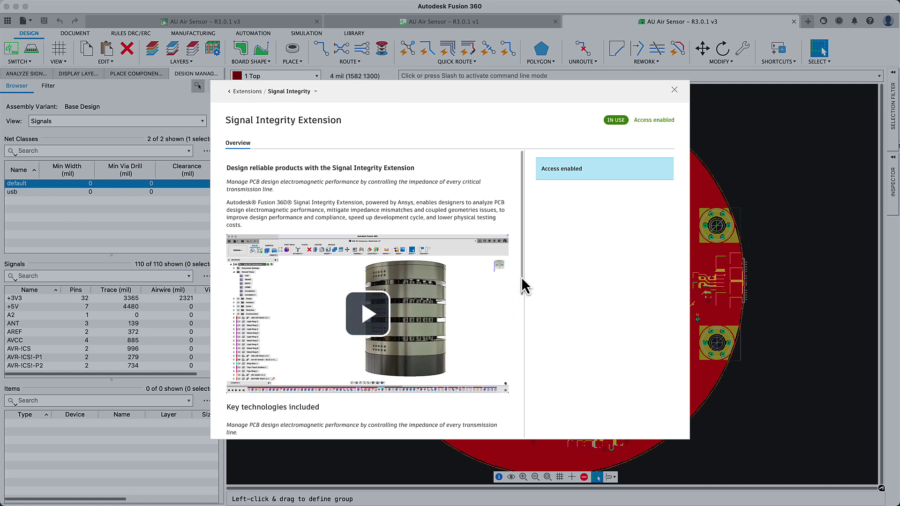
drag(522, 278, 513, 356)
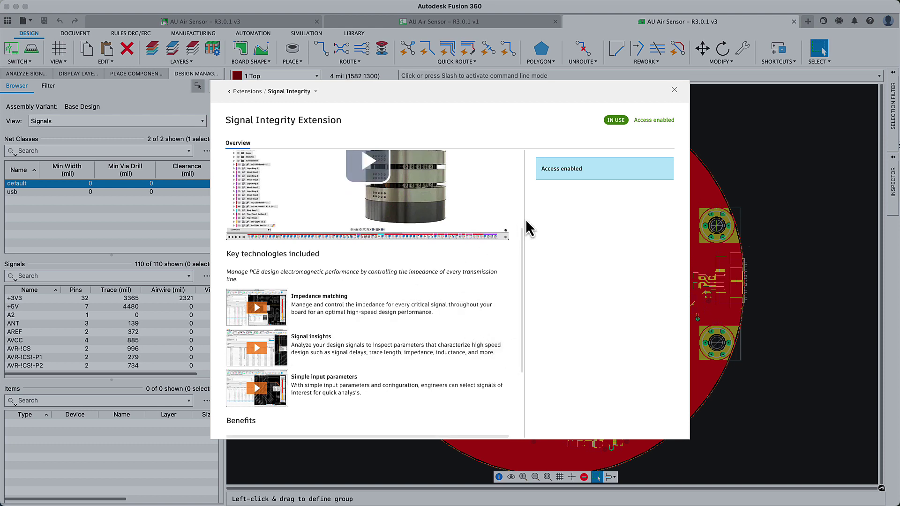
click(674, 90)
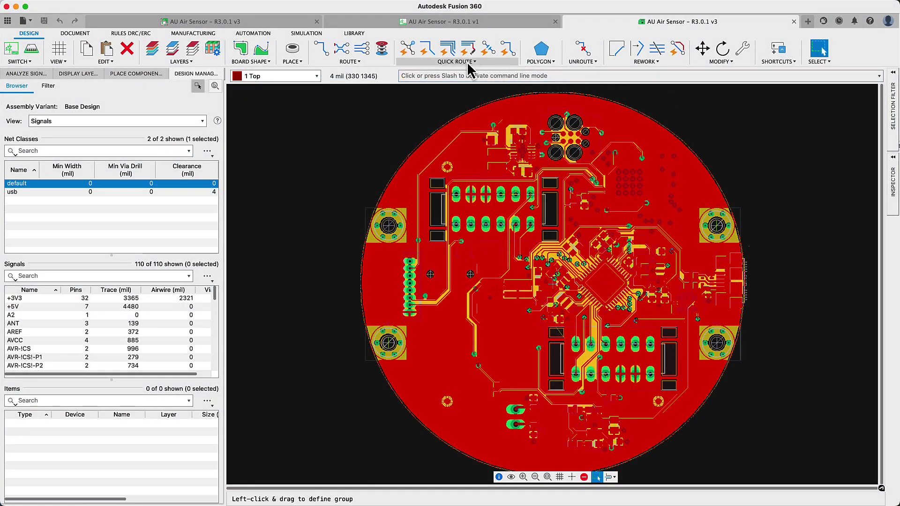
Step: Run a signal analysis on the D_P trace at 1 GHz without a target impedance
click(306, 34)
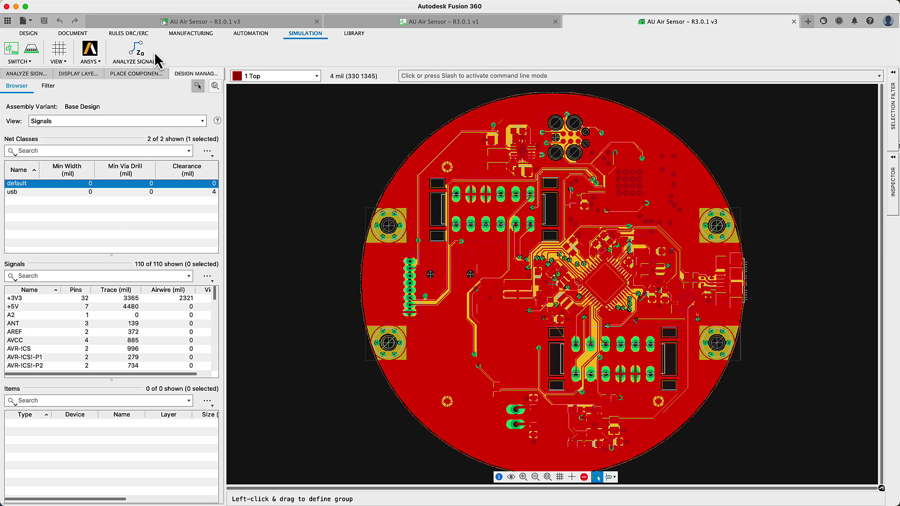
click(137, 50)
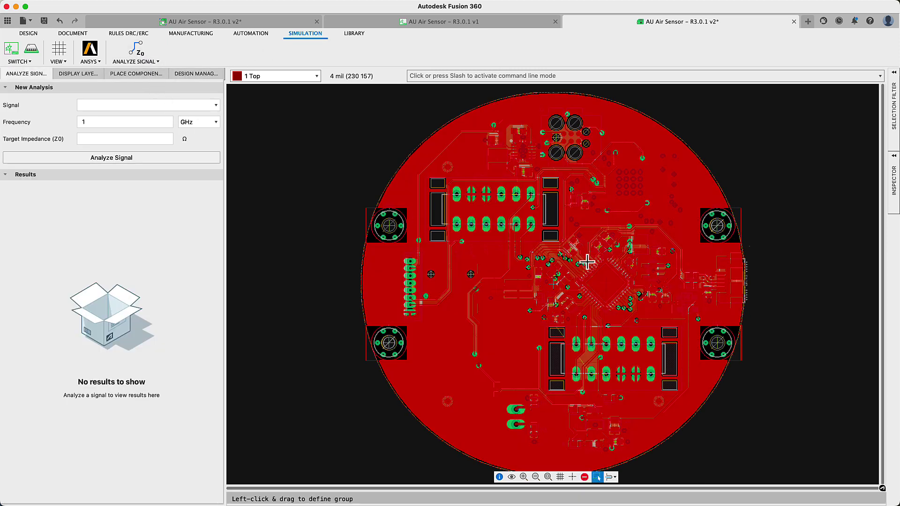
scroll(592, 255, up, 5)
middle_drag(592, 255, 421, 278)
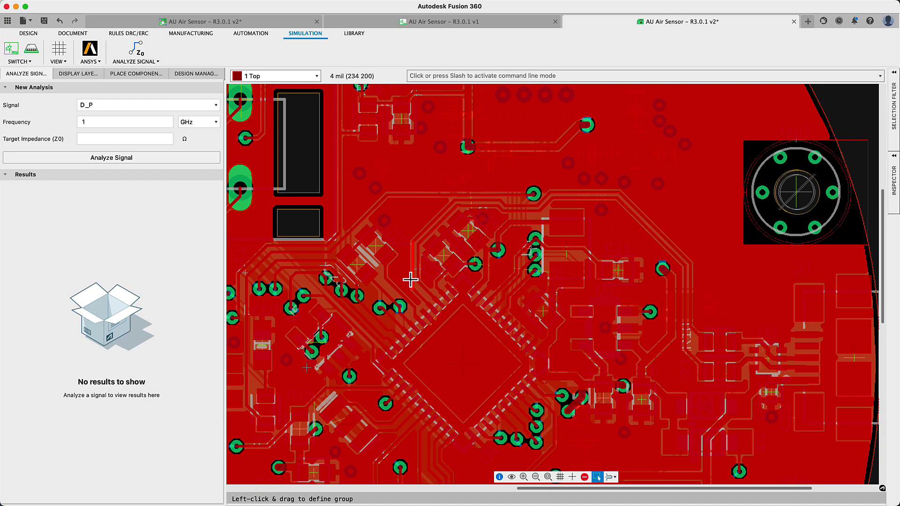
click(167, 158)
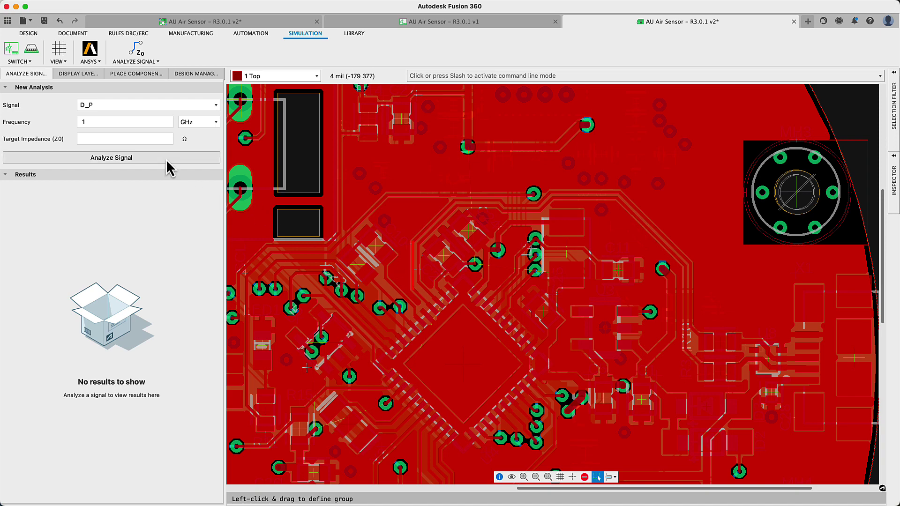
Step: Examine the D_P impedance results for Seg-1, Seg-2, Seg-3, Seg-7 and Seg-12, and for the whole R10(2)-U4(4) path
scroll(538, 263, up, 2)
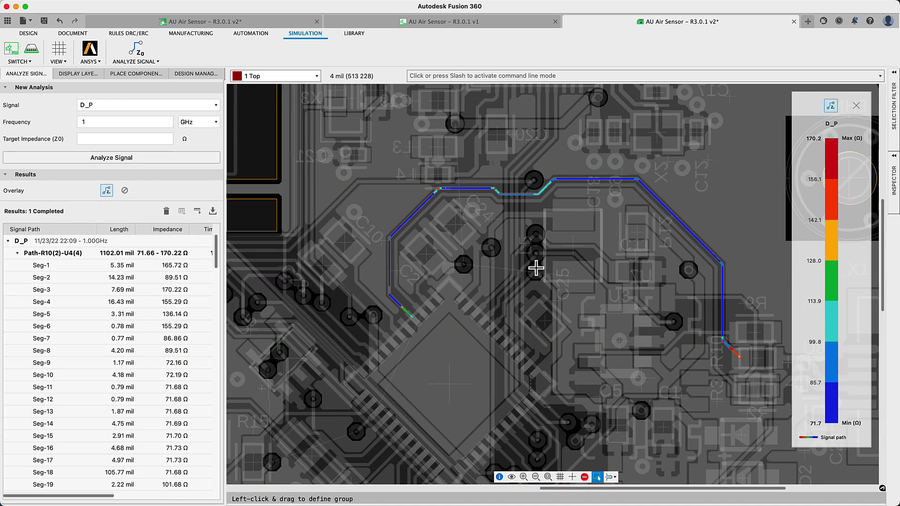
click(188, 270)
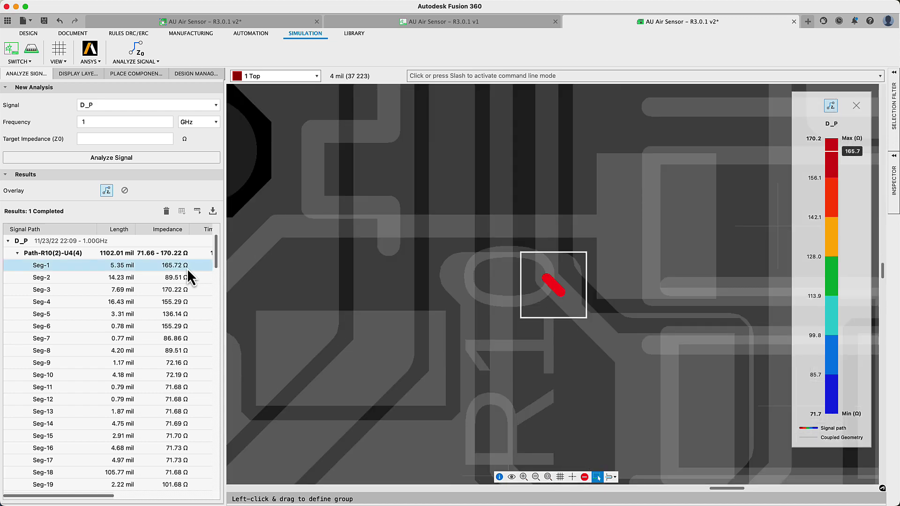
click(183, 276)
click(176, 289)
click(131, 338)
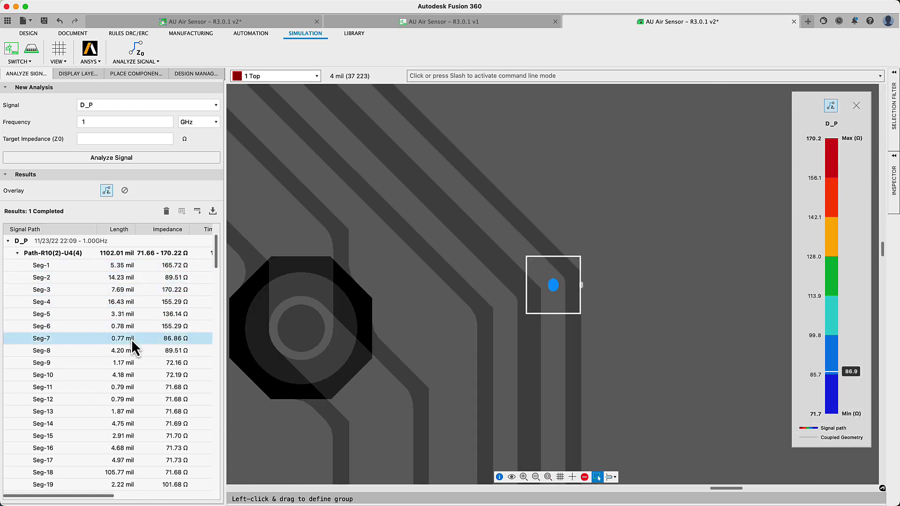
click(112, 399)
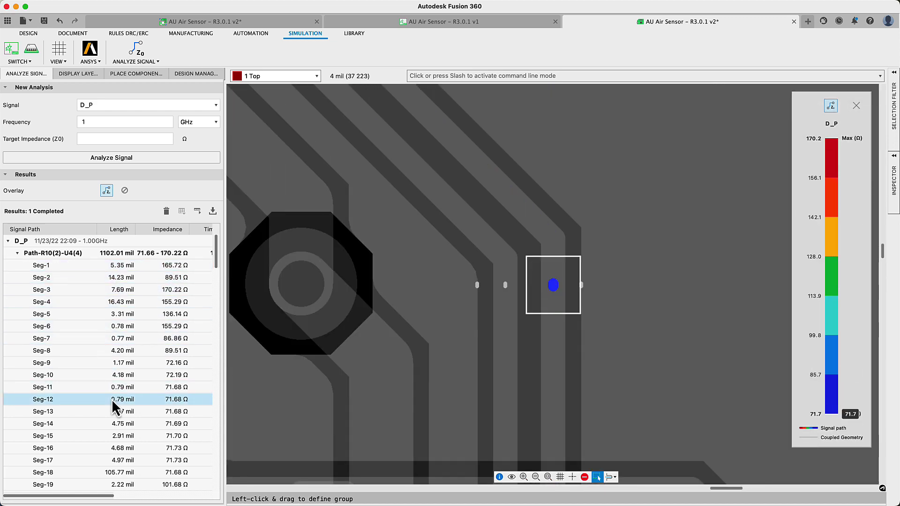
click(156, 254)
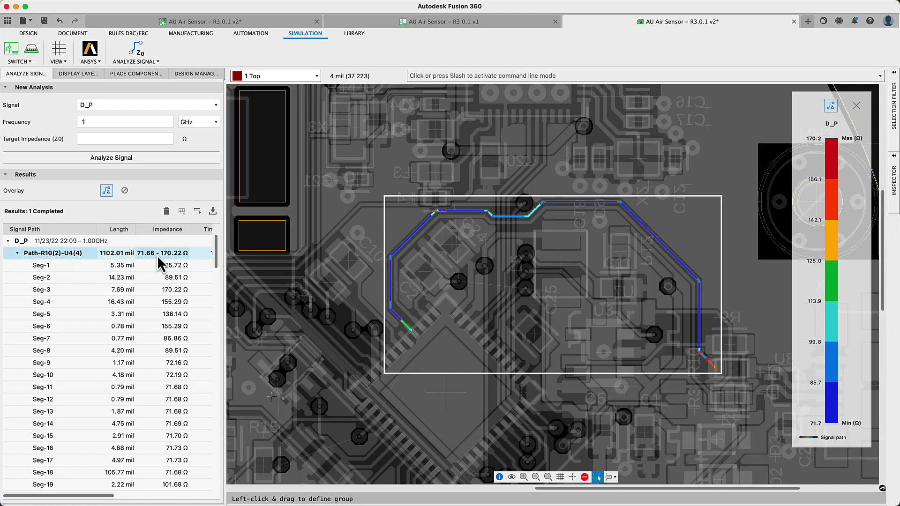
Step: Set the target impedance for the D_P analysis to 50 Ω
click(147, 141)
text(50)
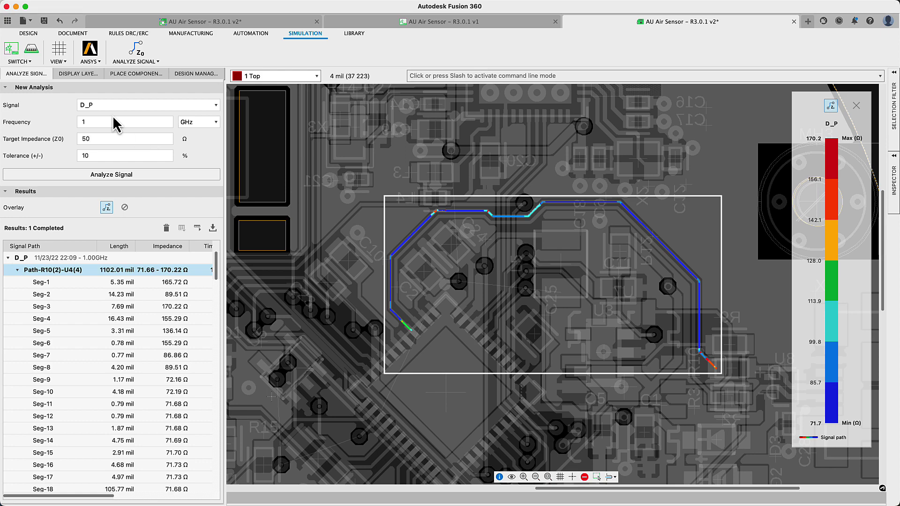
Step: Remove the Dielectric-1 prepreg and its mirrored Dielectric-5 layer from the board's four-layer stack
click(29, 35)
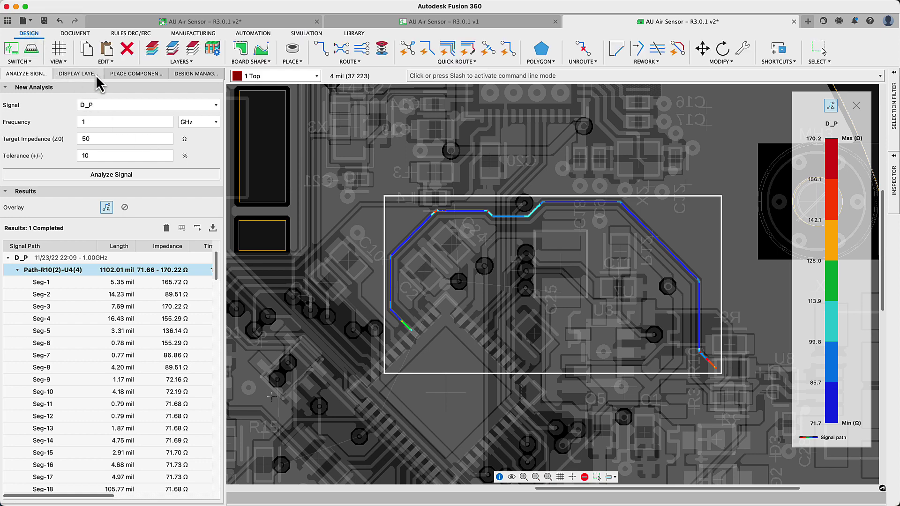
click(210, 51)
click(182, 179)
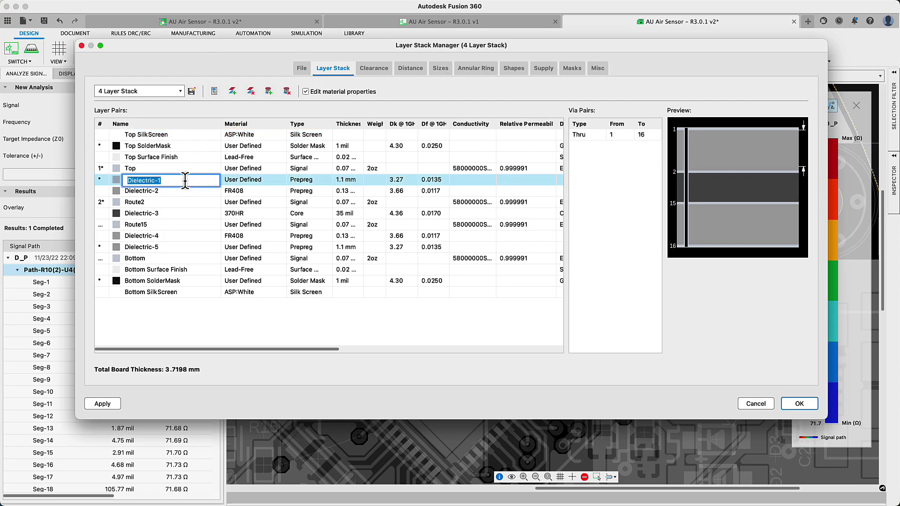
right_click(227, 179)
click(246, 229)
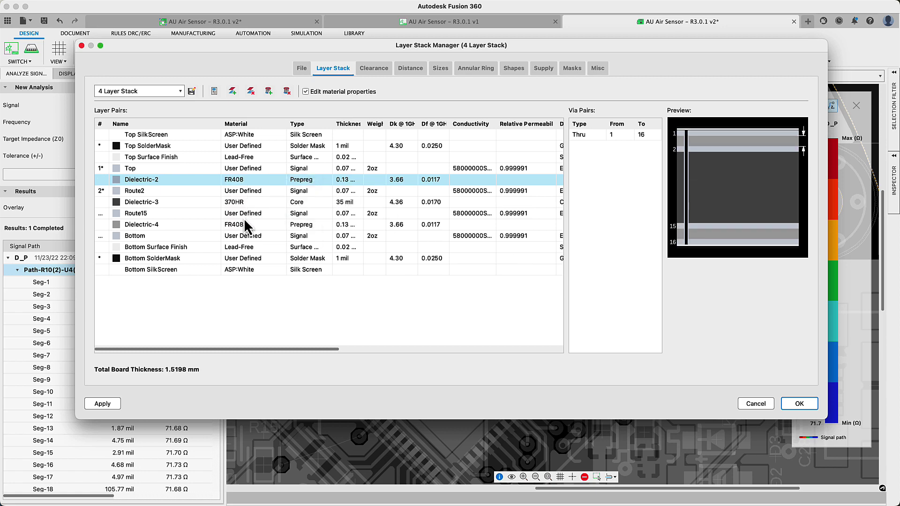
Step: Set the Top signal layer's copper weight to 1/2oz and apply the layer stack changes
double_click(374, 169)
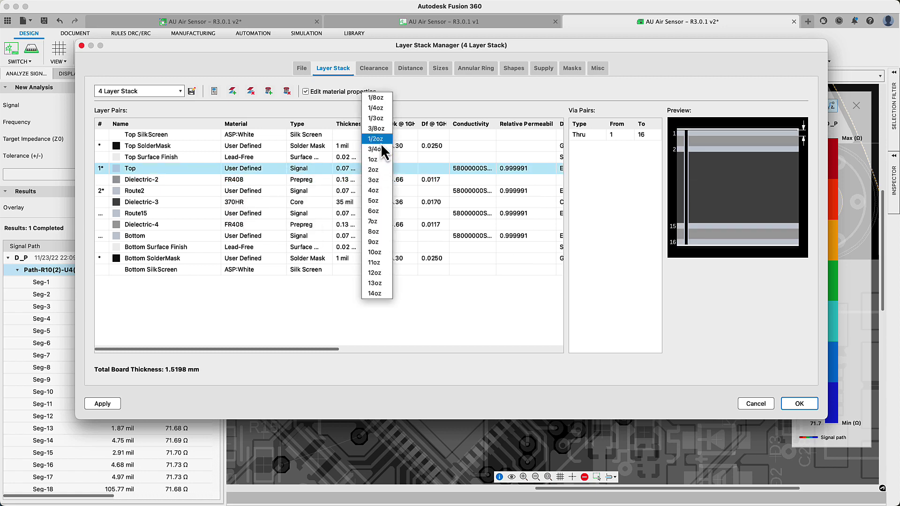
click(383, 149)
click(113, 403)
click(796, 403)
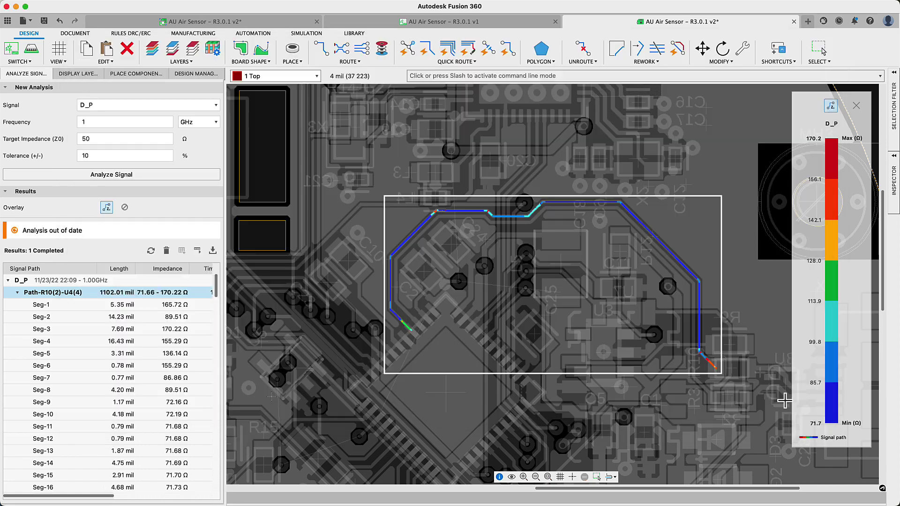
Step: Update the outdated D_P analysis, reanalyze it against the 50 Ω target with 10 % tolerance, and close the impedance overlay
click(150, 251)
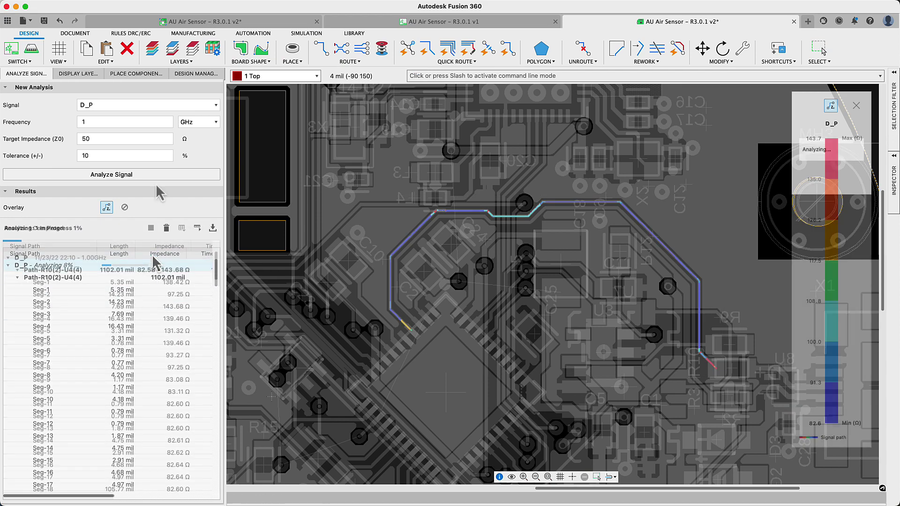
scroll(110, 482, right, 5)
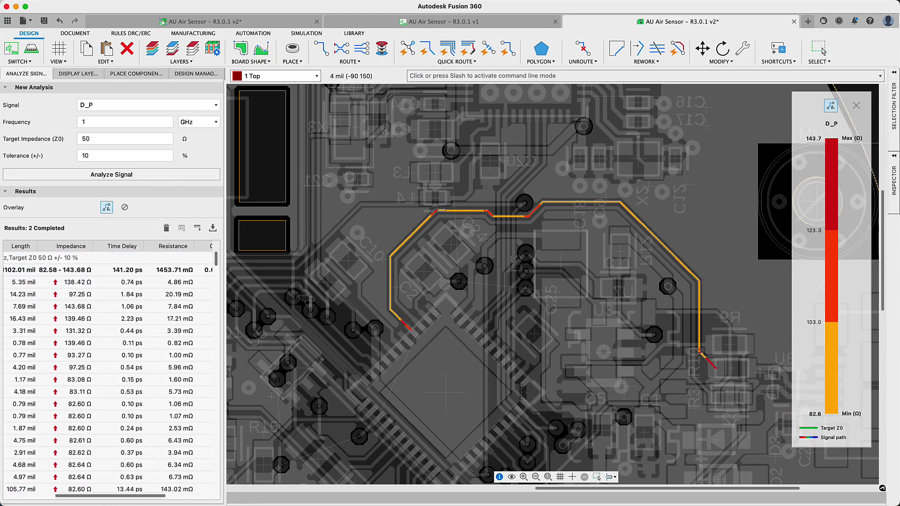
scroll(111, 482, left, 5)
key(Escape)
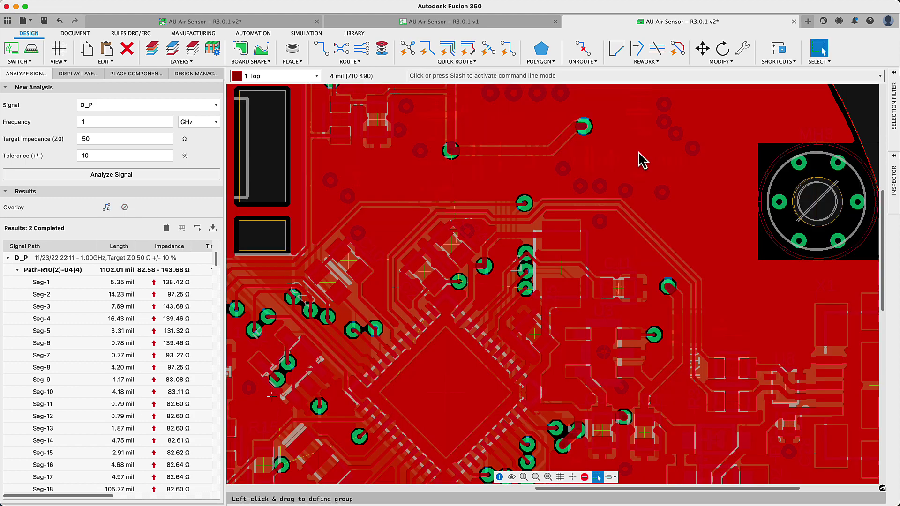
Step: Restrict the selection filter to layer 20 Dimension and create a polygon pour from the board outline on layer 2 Route2
click(893, 105)
click(725, 232)
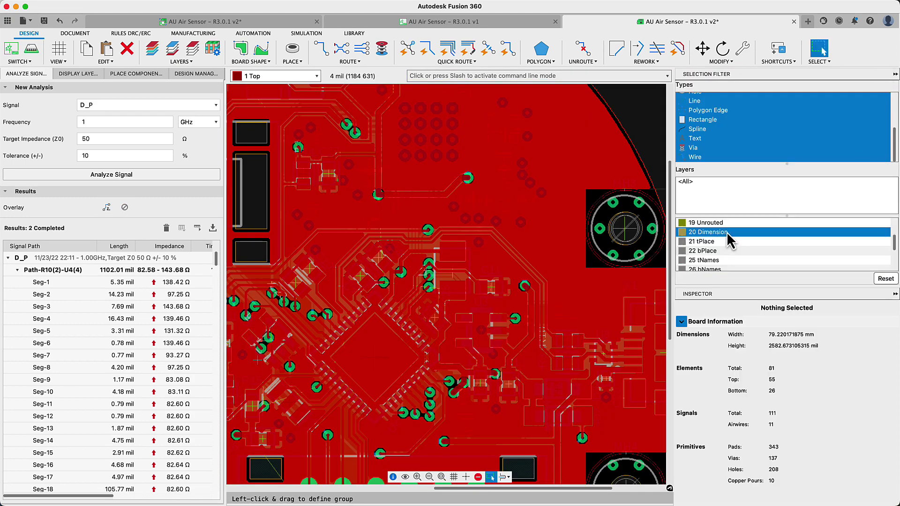
right_click(651, 172)
mouse_move(663, 174)
click(760, 172)
click(688, 59)
click(871, 267)
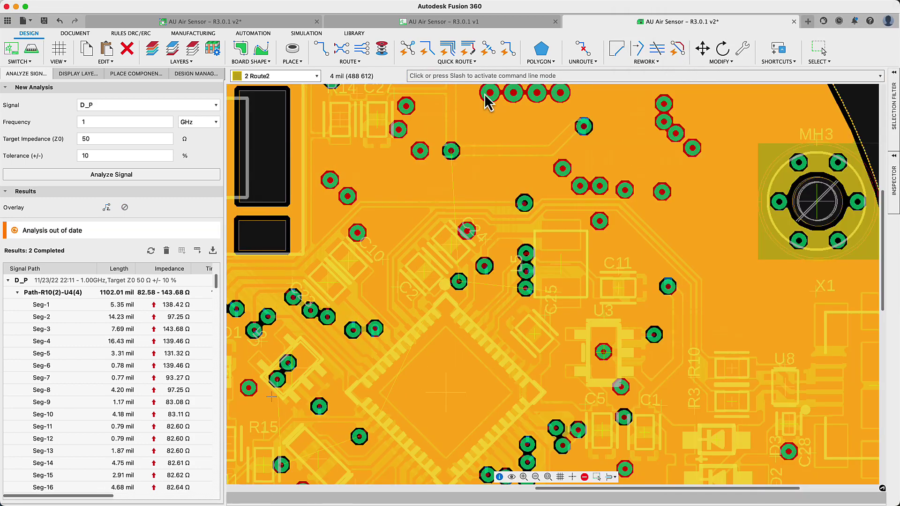
Step: Make 1 Top the active layer and select the D_P signal of the usb net class in the editor
click(316, 76)
click(255, 10)
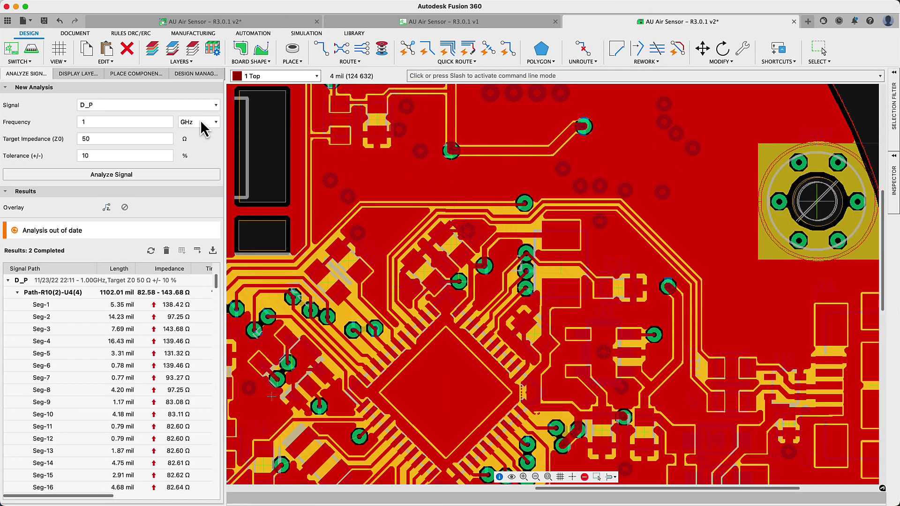
click(196, 74)
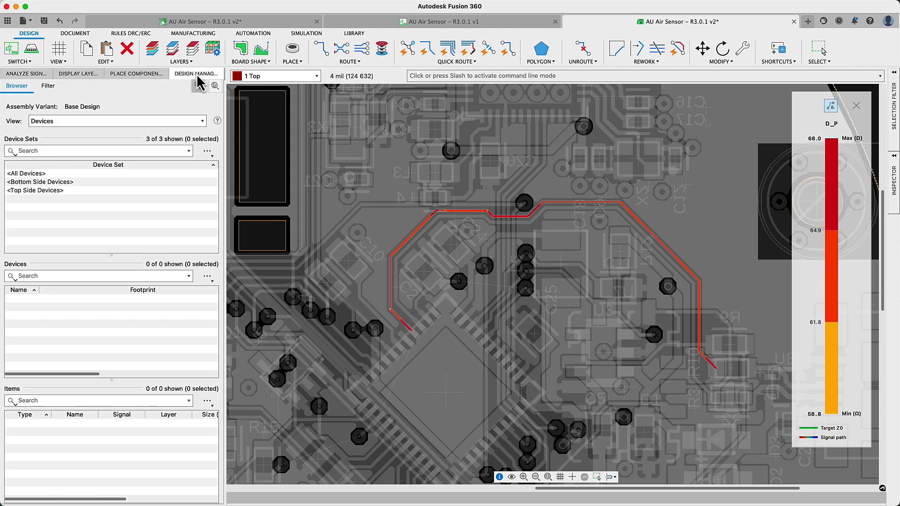
click(152, 122)
click(150, 135)
click(54, 307)
right_click(51, 308)
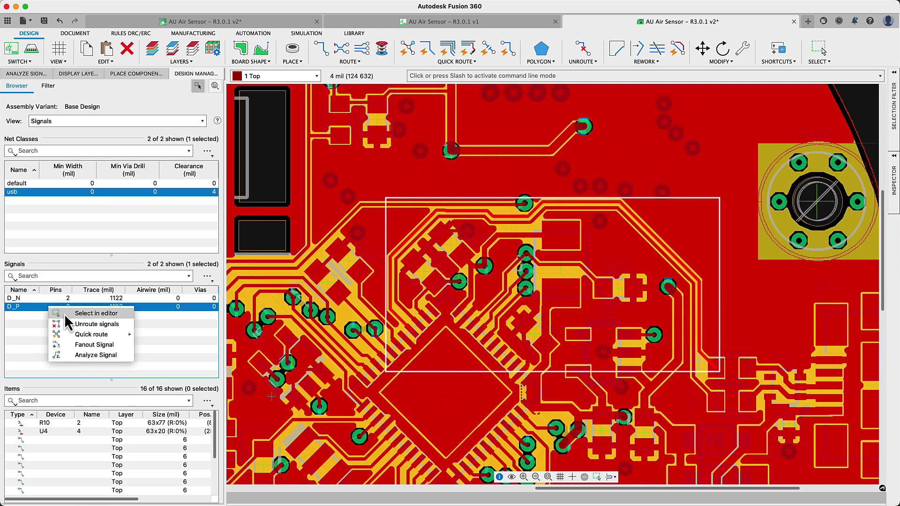
click(93, 313)
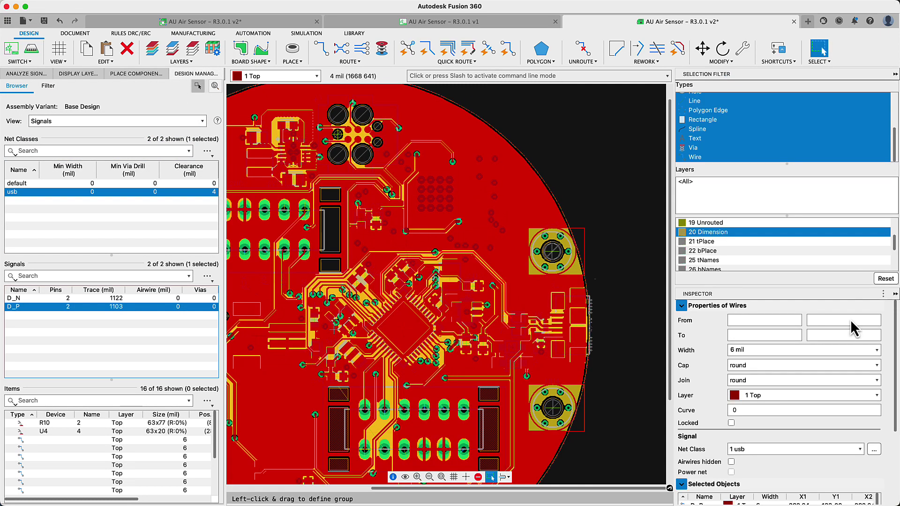
Step: Set the width of the selected D_P wires to 10 mil and clear the selection
click(804, 350)
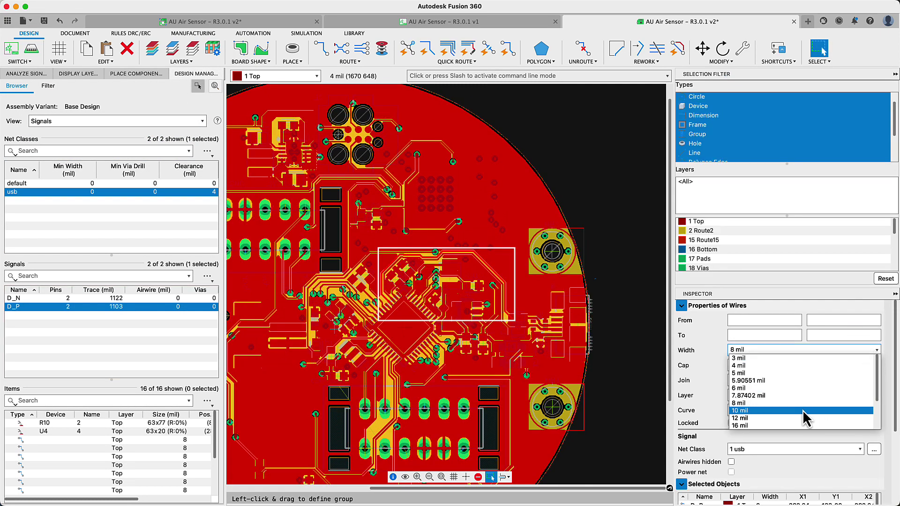
click(805, 410)
key(Escape)
click(894, 73)
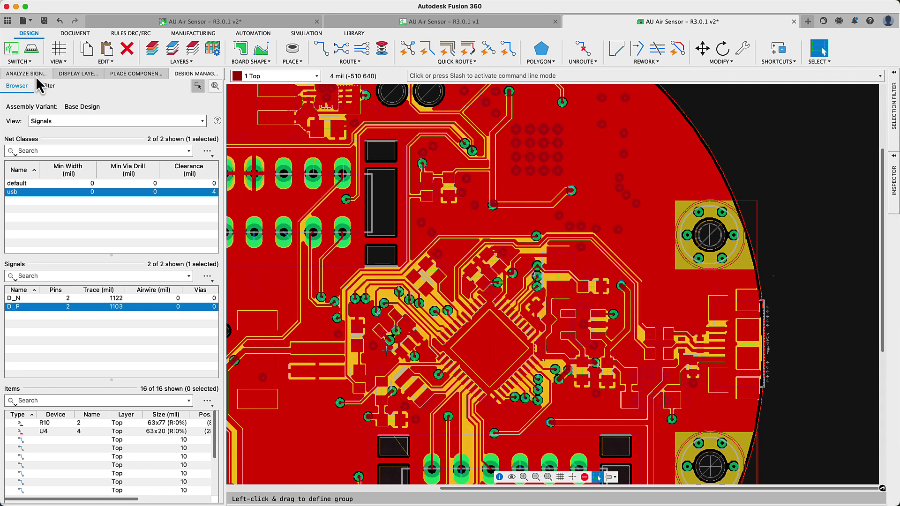
Step: Update the outdated D_P analysis against the 50 Ω target with 10 % tolerance and hide the impedance overlay
click(28, 74)
click(153, 241)
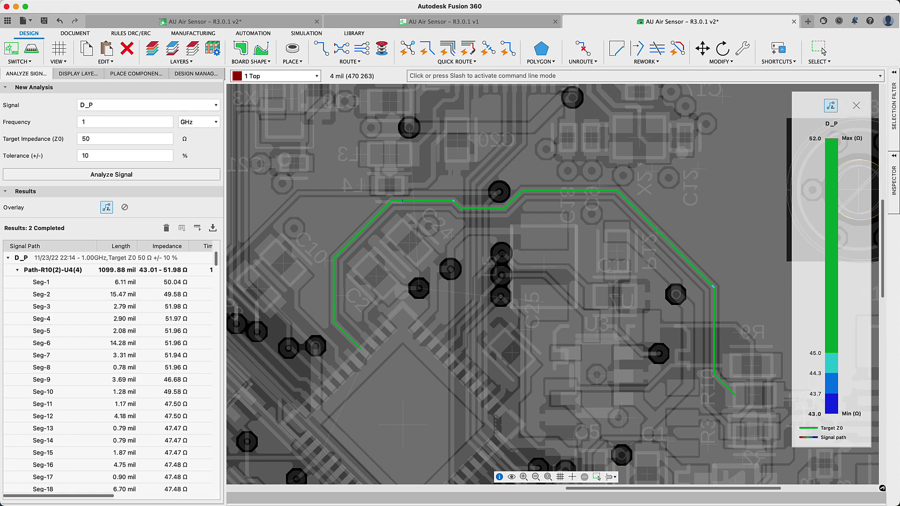
click(823, 51)
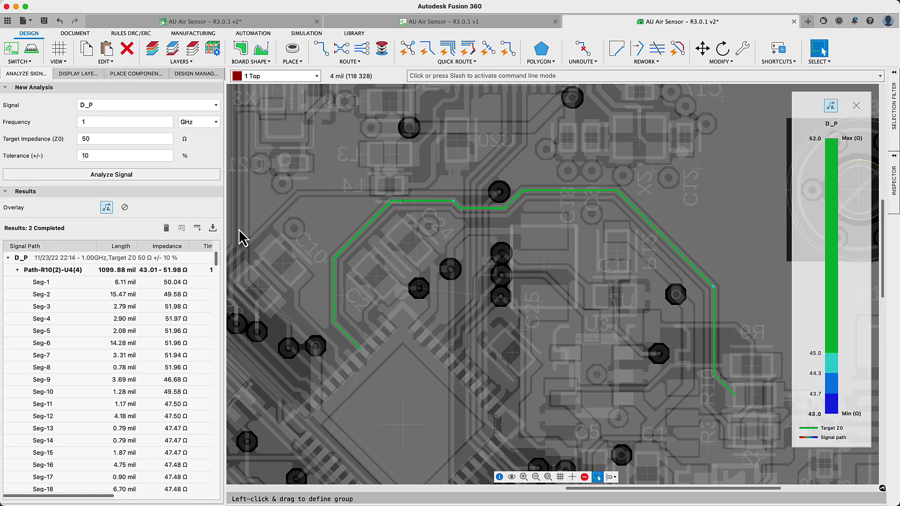
click(124, 207)
Step: Hide all polygon pour fills and apply a grid size of 10 mil with a 1 mil alternate grid
click(547, 477)
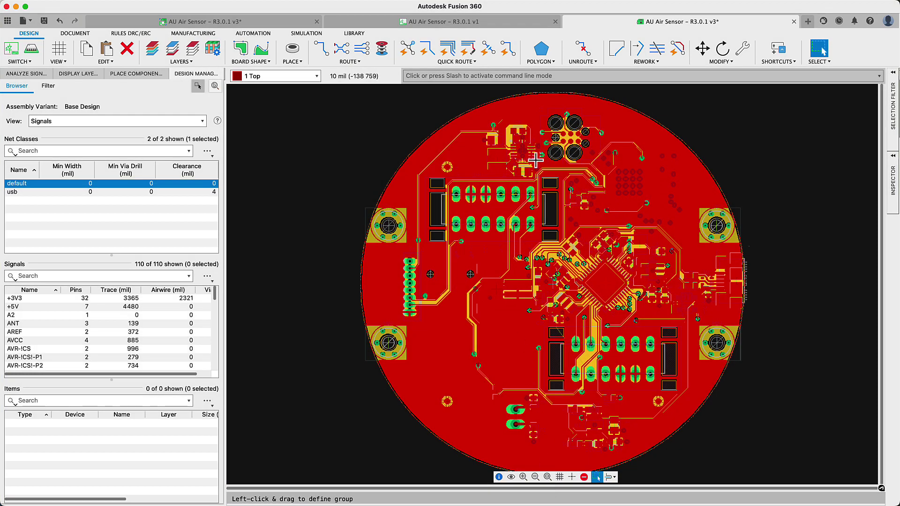
click(544, 62)
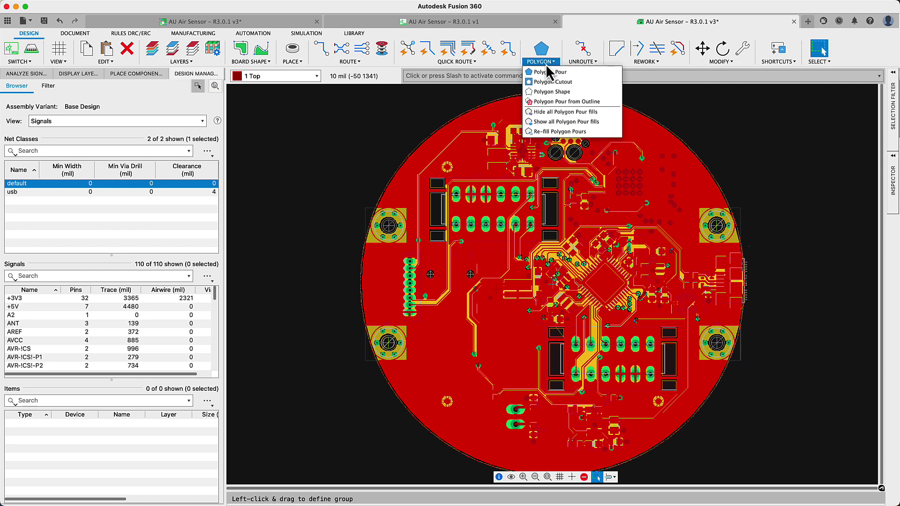
click(546, 111)
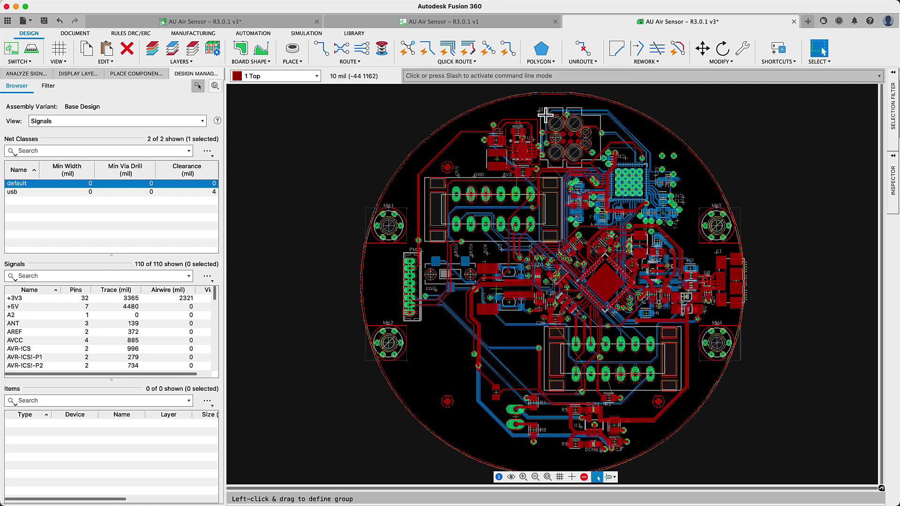
click(560, 477)
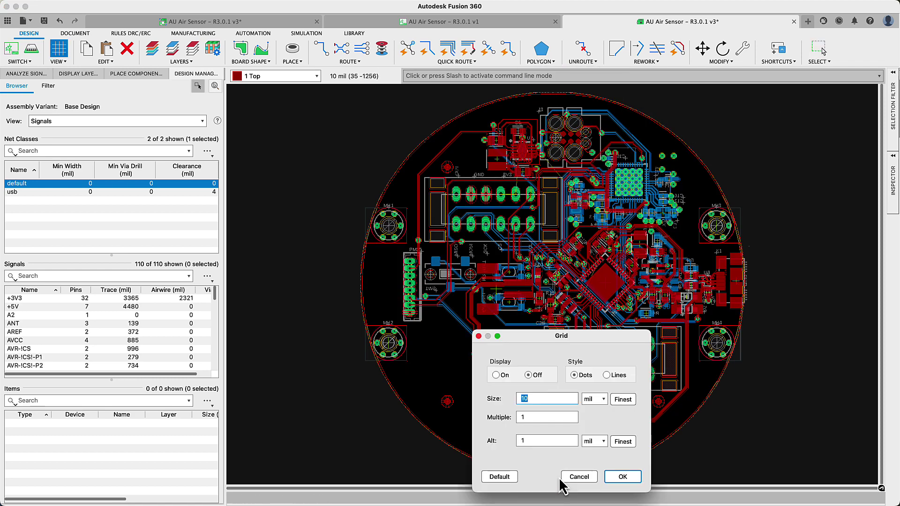
click(622, 476)
Step: Move resistor R13 up and left in grid steps, fine-tune it on the alternate grid, and place it
scroll(498, 398, up, 5)
scroll(495, 391, up, 5)
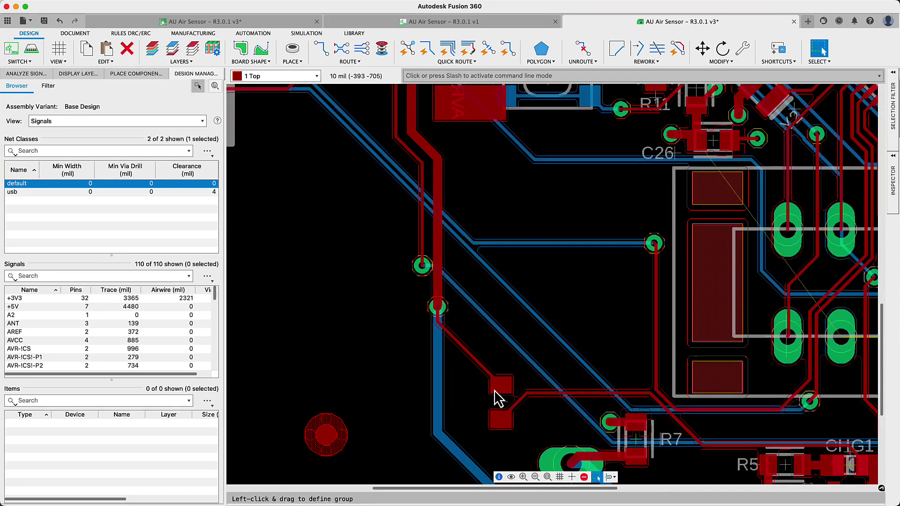
key(m)
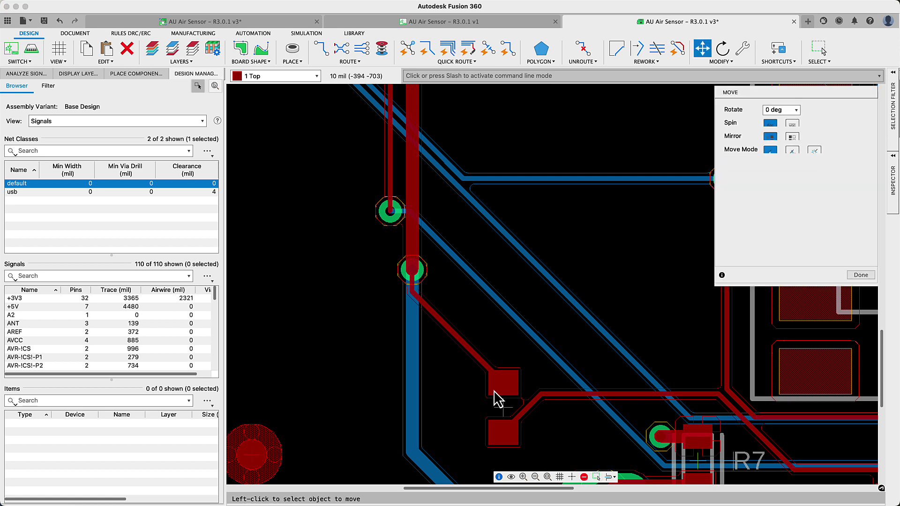
click(504, 410)
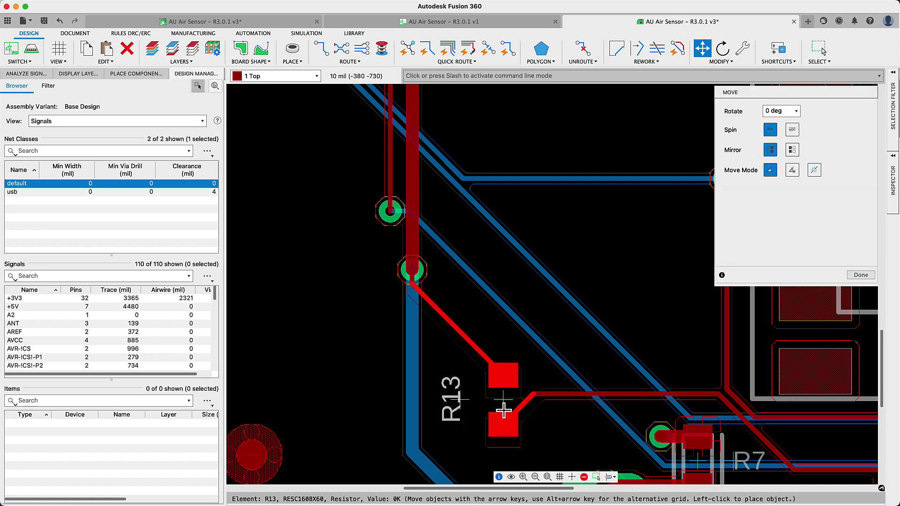
key(Up)
key(Up)
key(Up)
key(Up)
key(Left)
key(Left)
key(Left)
key(Left)
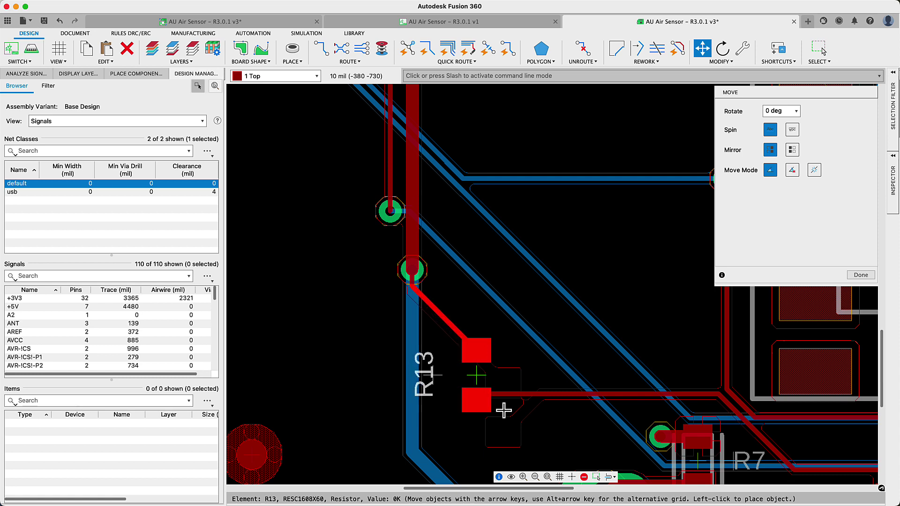
key(Right)
key(alt+Right)
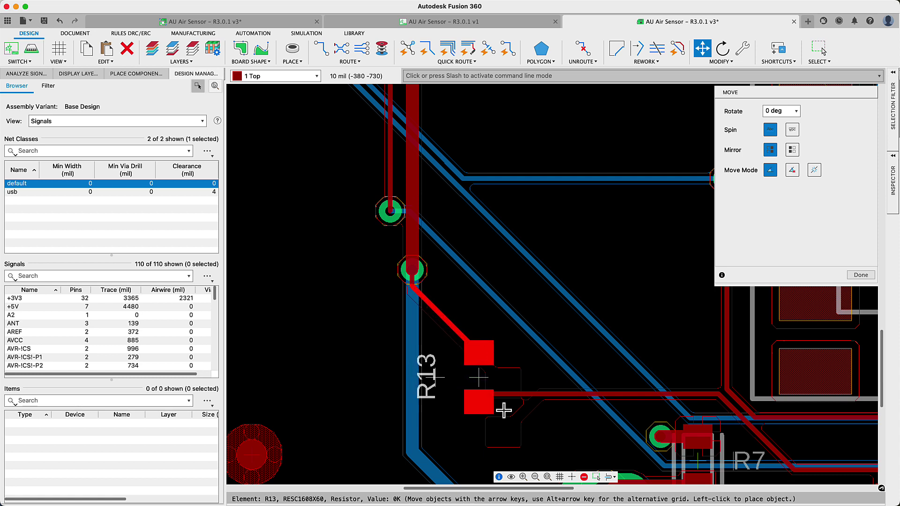
click(503, 411)
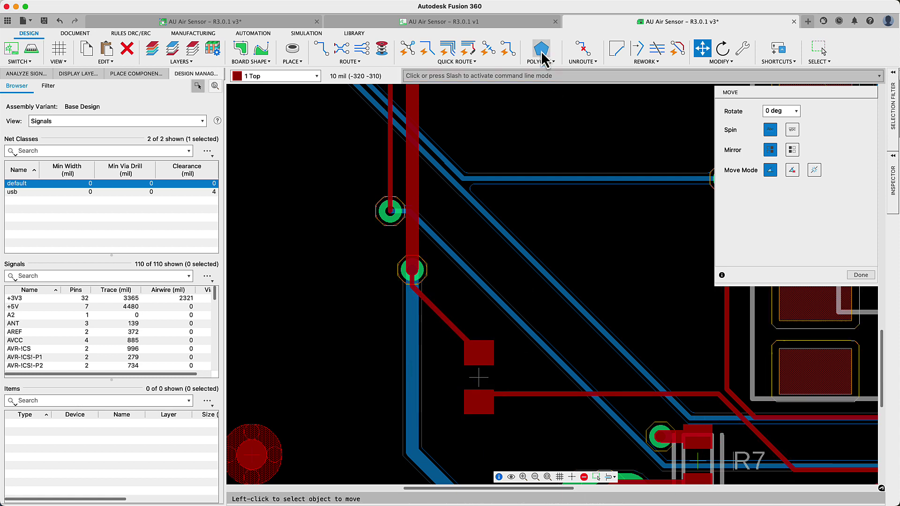
Step: Show all polygon pour fills, then nudge resistor R13 right and up through the copper pour and place it
click(543, 64)
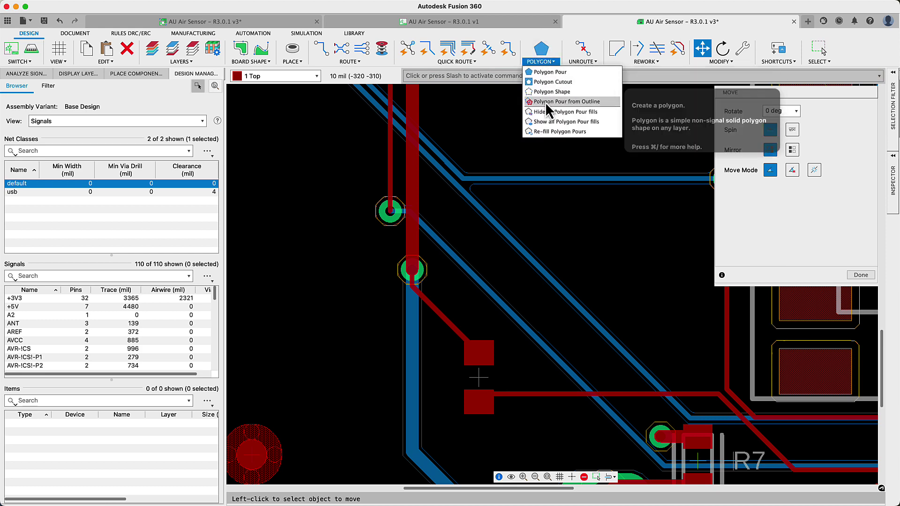
click(548, 122)
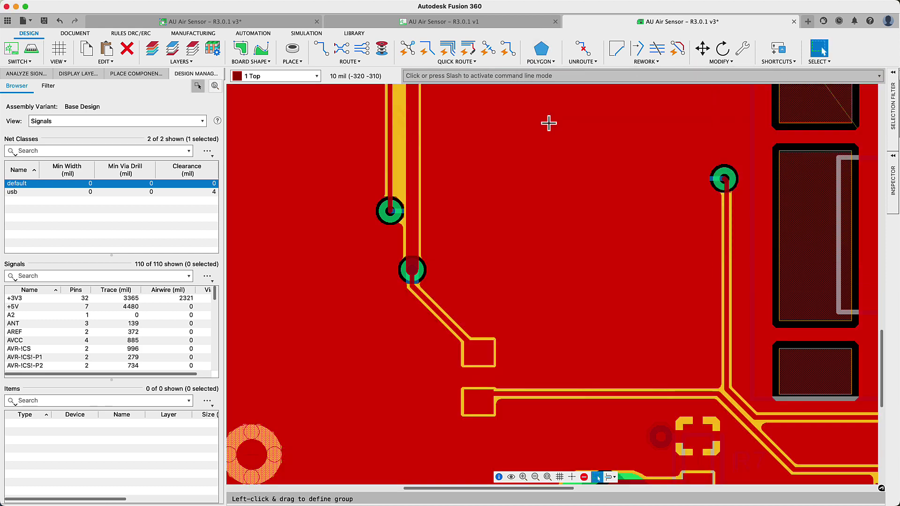
key(m)
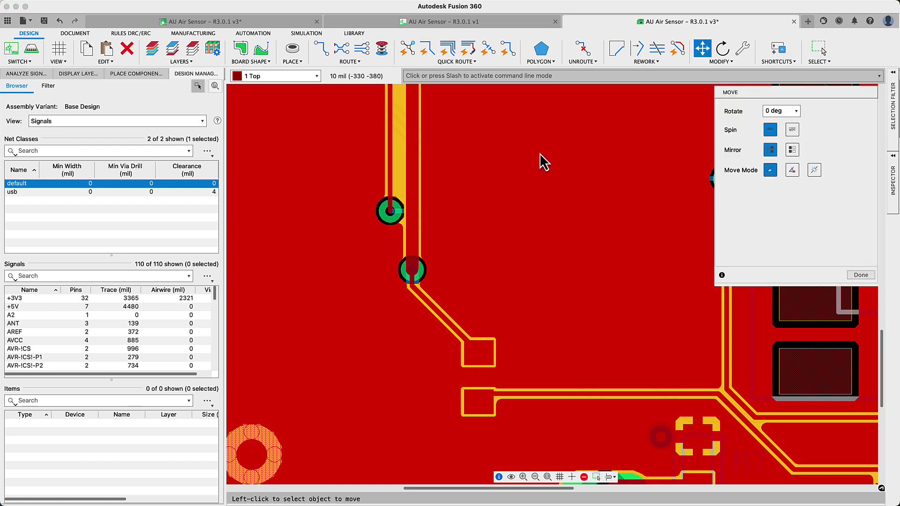
click(478, 378)
key(Right)
key(Right)
key(Right)
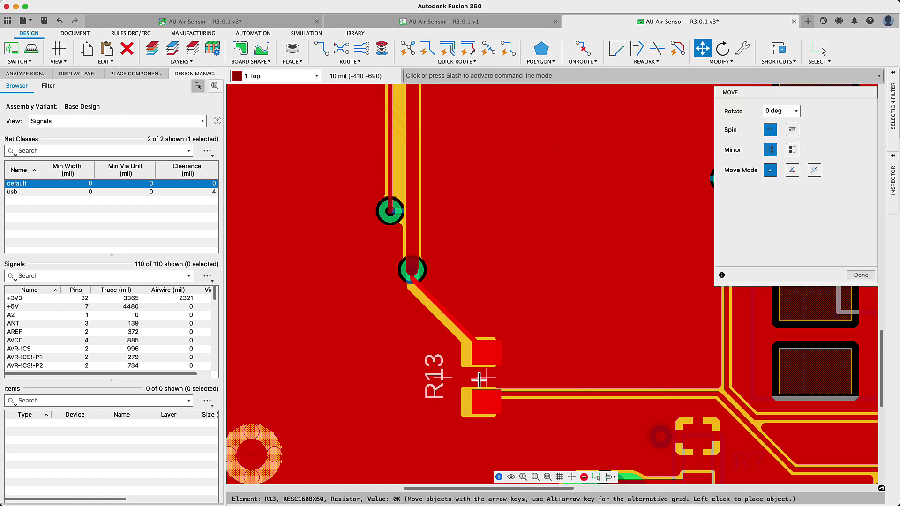
key(Up)
key(Up)
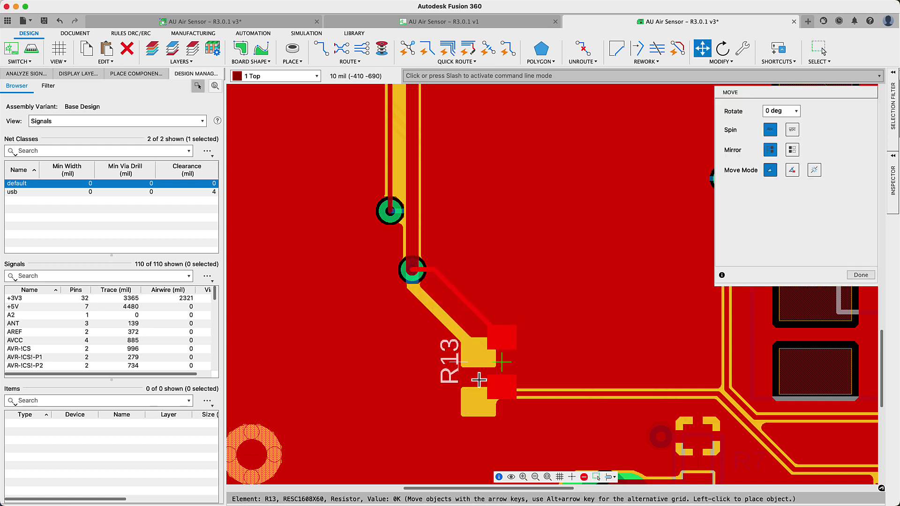
key(Left)
key(Up)
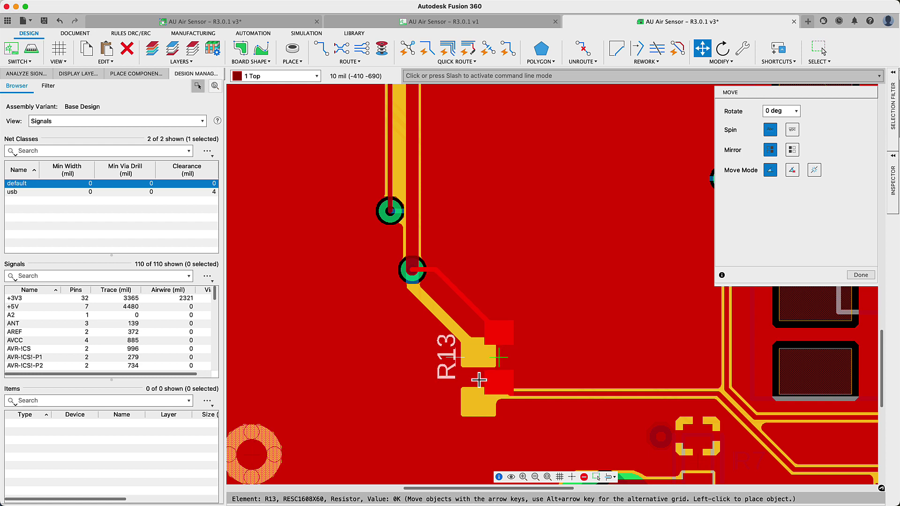
click(478, 380)
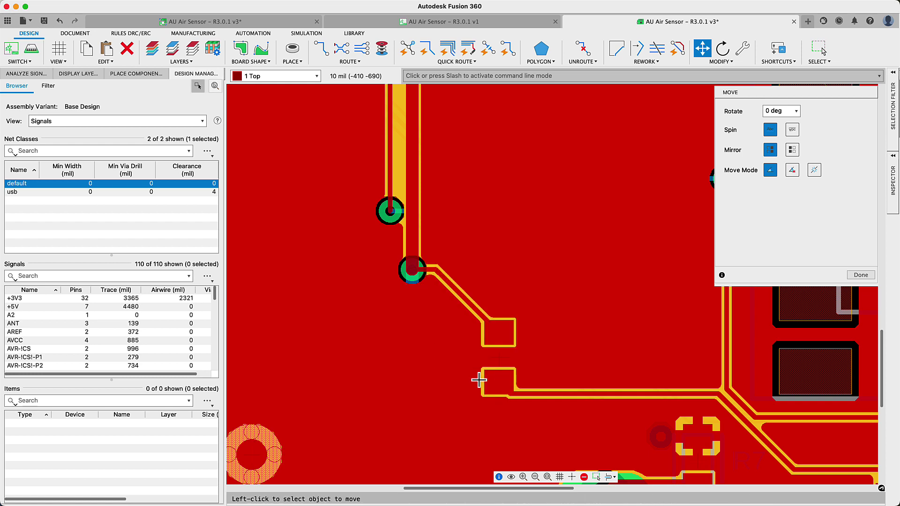
click(863, 276)
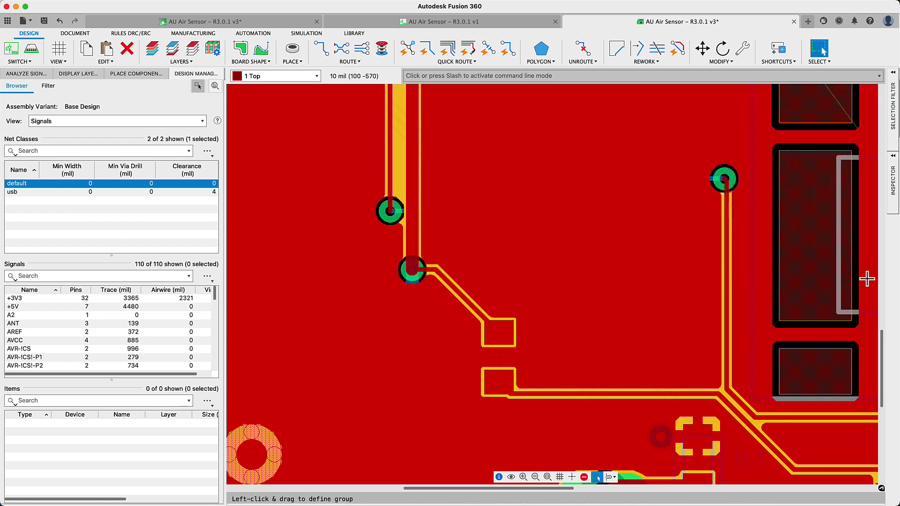
Step: Hide all polygon pour fills across the whole board
click(547, 477)
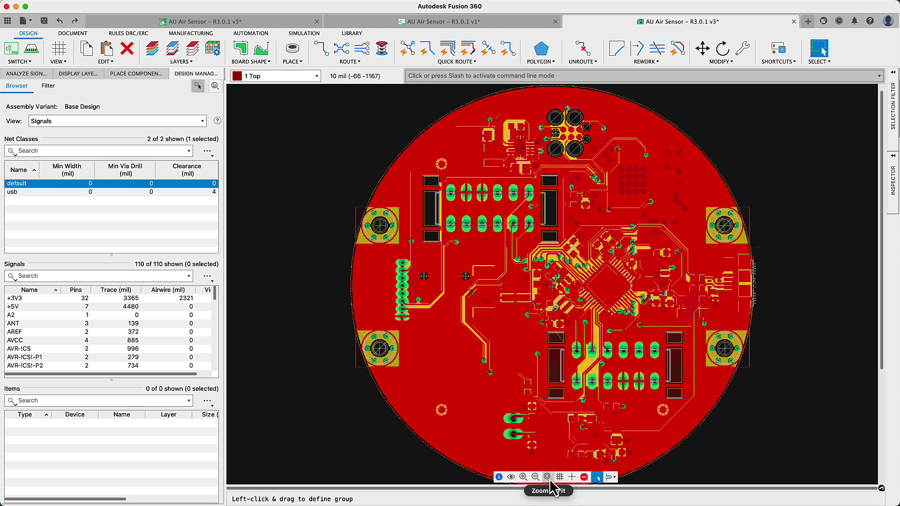
click(544, 61)
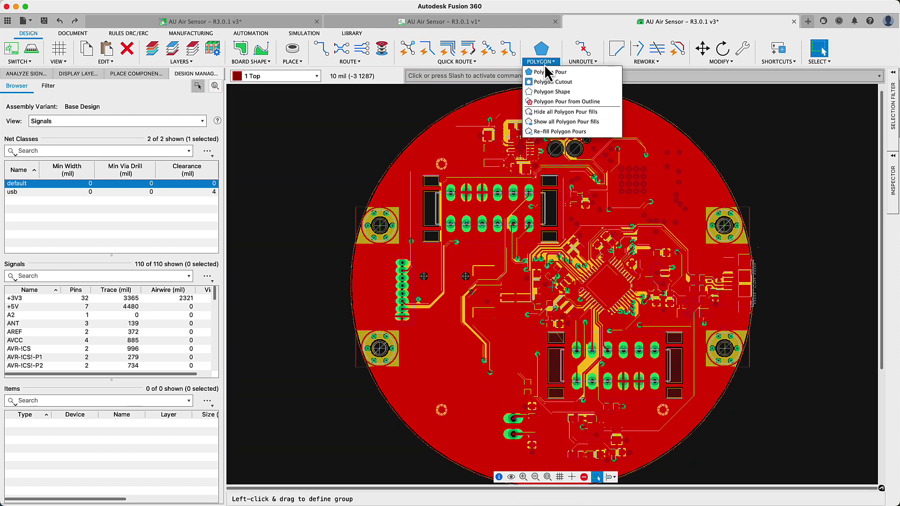
click(552, 112)
Step: Arrange the column of unplaced CHG components below the board in a circle near MH2, with 20 deg start angle and 150 mil radius
scroll(554, 318, down, 5)
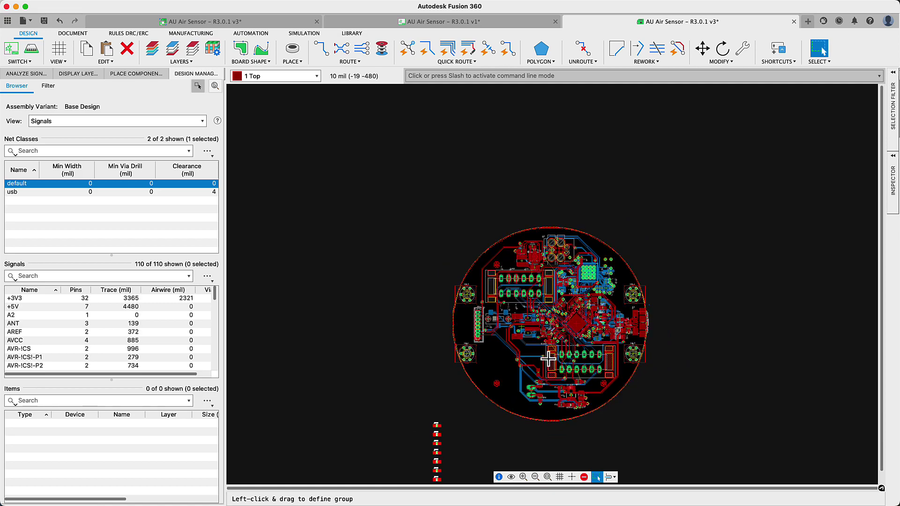
drag(452, 388, 415, 473)
scroll(533, 318, up, 5)
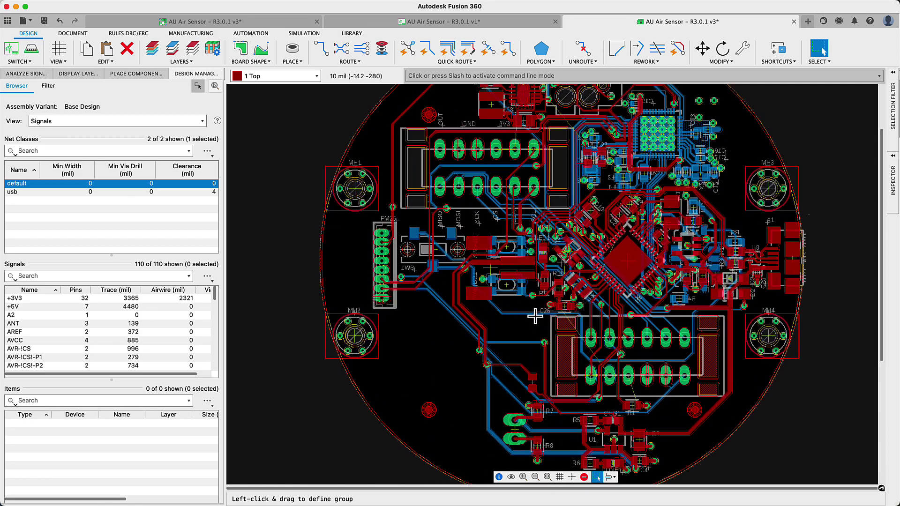
scroll(555, 328, up, 1)
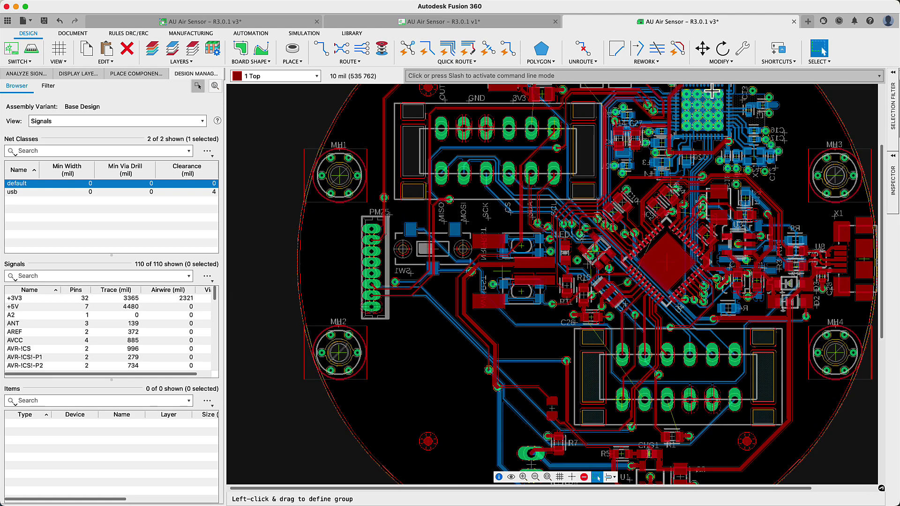
click(723, 63)
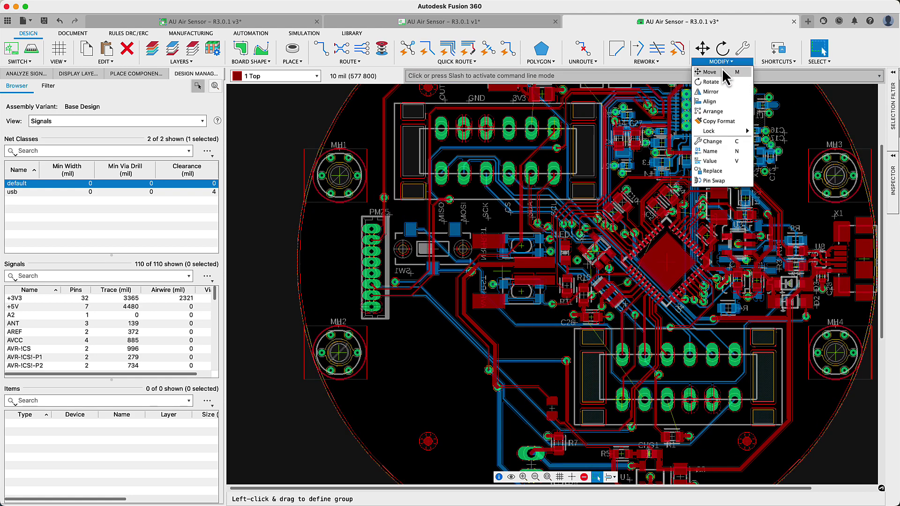
click(723, 114)
click(727, 122)
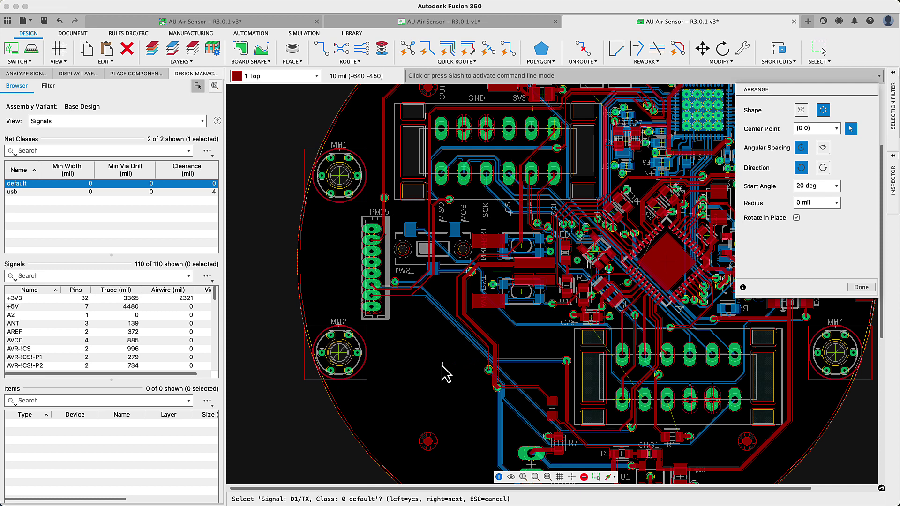
click(426, 364)
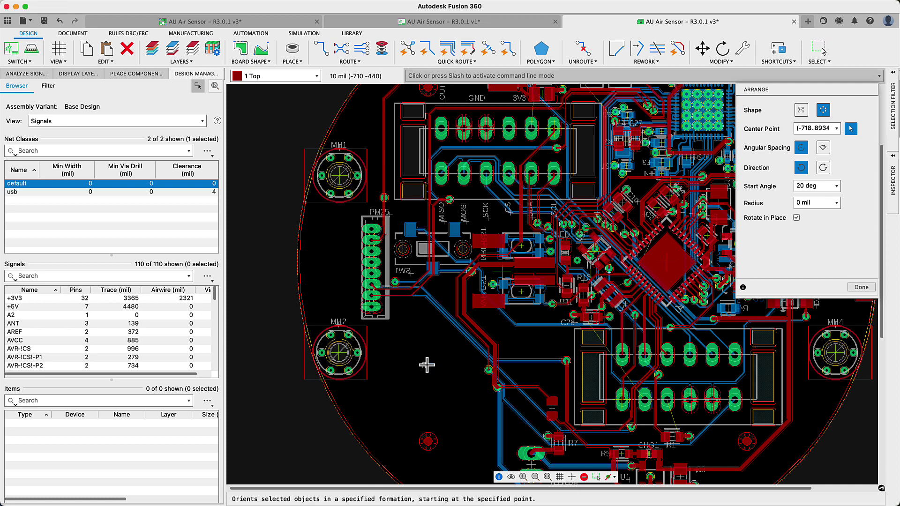
click(837, 203)
click(822, 252)
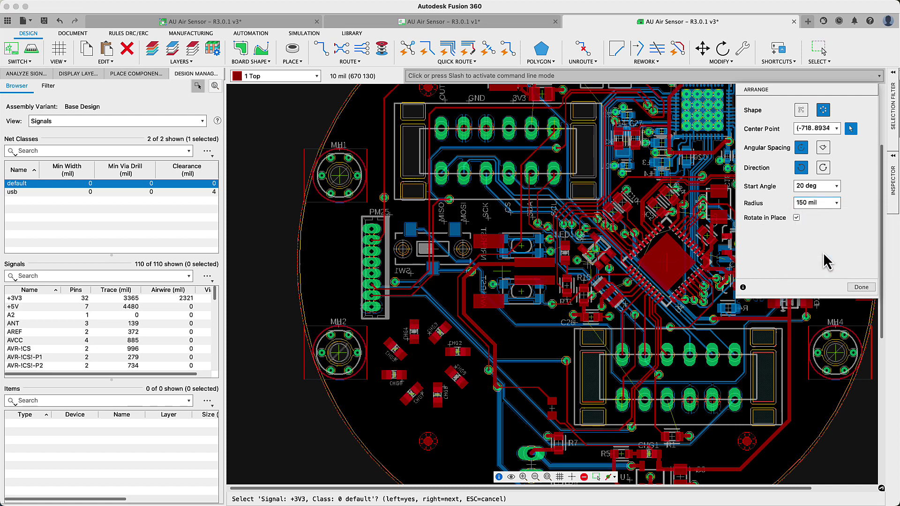
Step: Finish the circular arrangement of the CHG components and show all polygon pour fills on the board
click(857, 288)
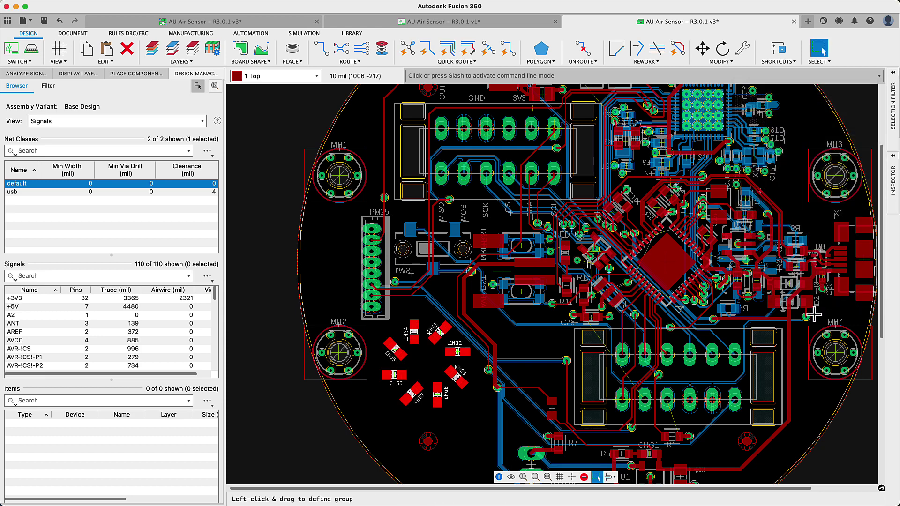
click(547, 477)
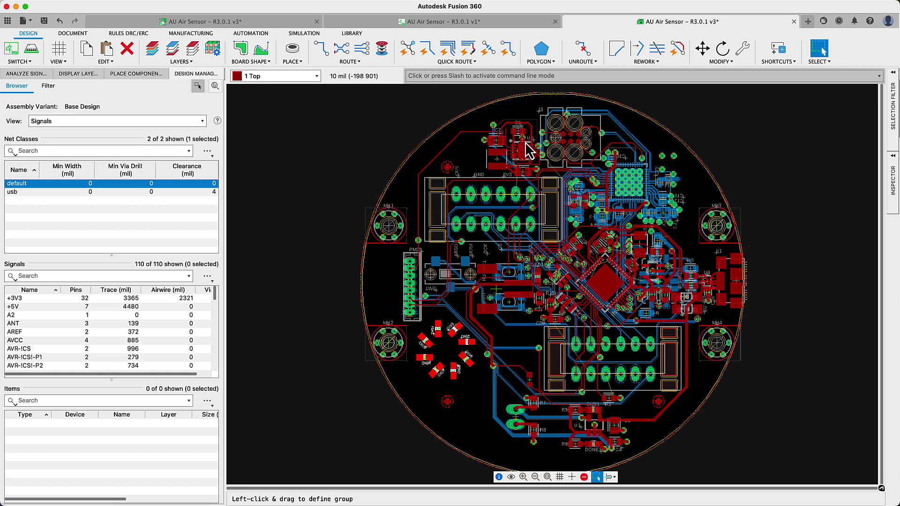
click(544, 62)
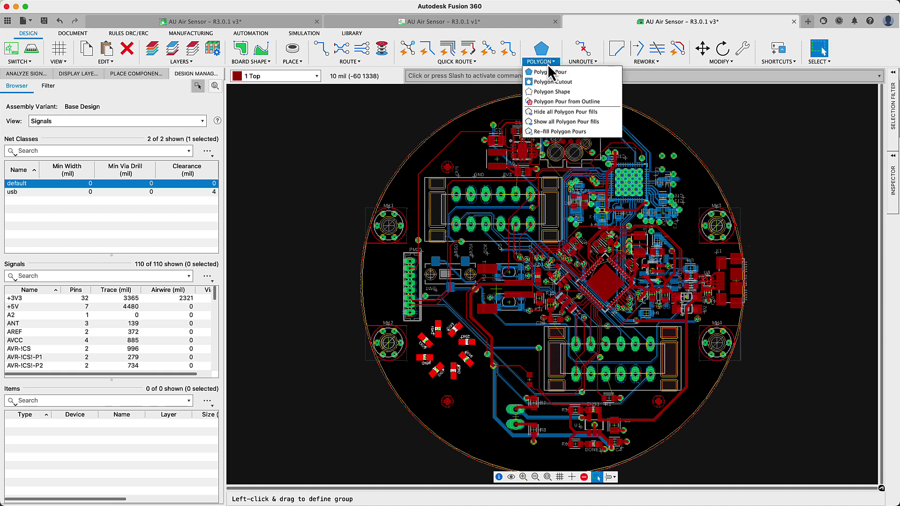
click(564, 121)
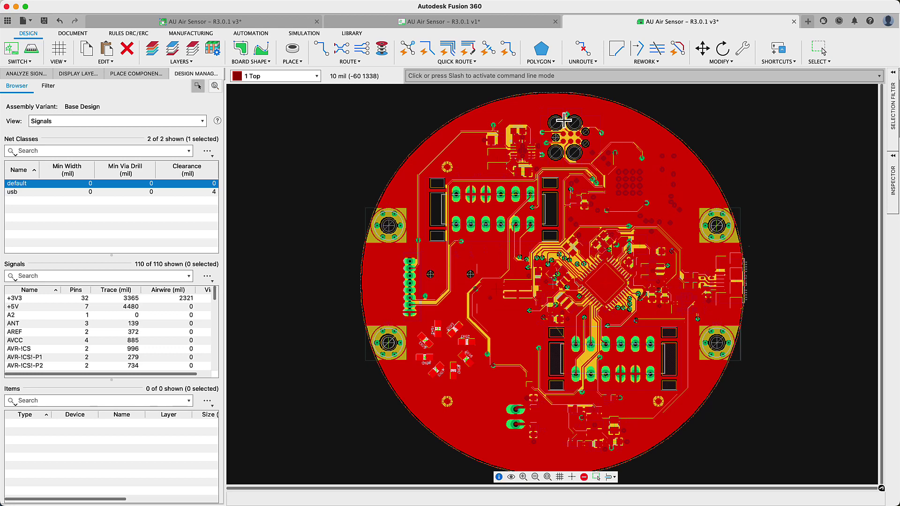
key(g)
click(547, 478)
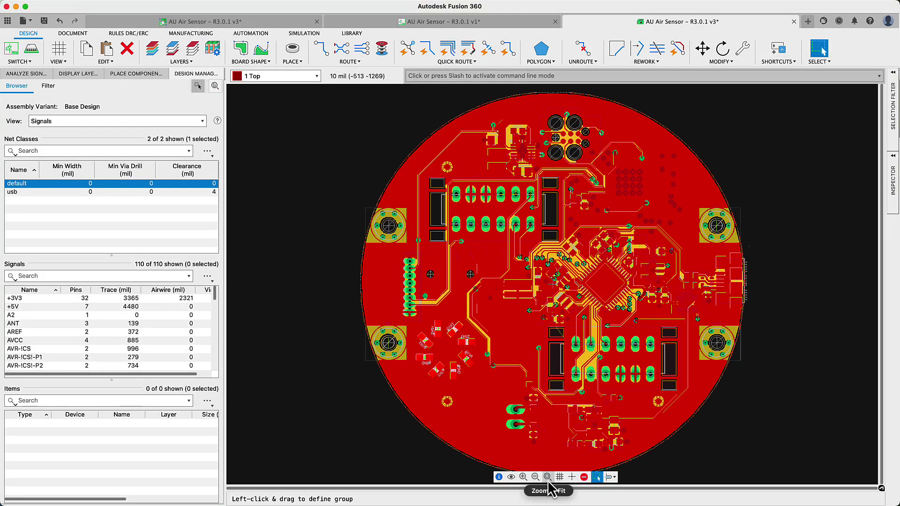
Step: Create a new electronics library and open the symbol import for it
click(29, 21)
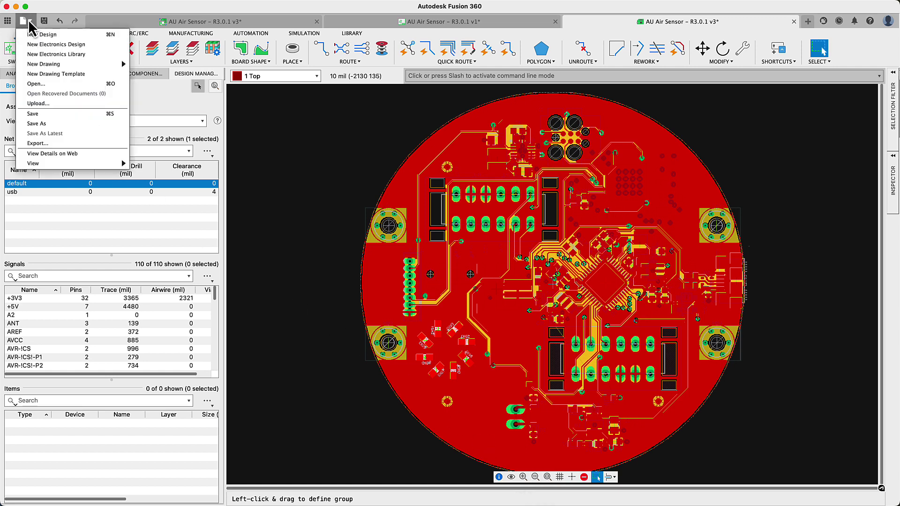
click(39, 55)
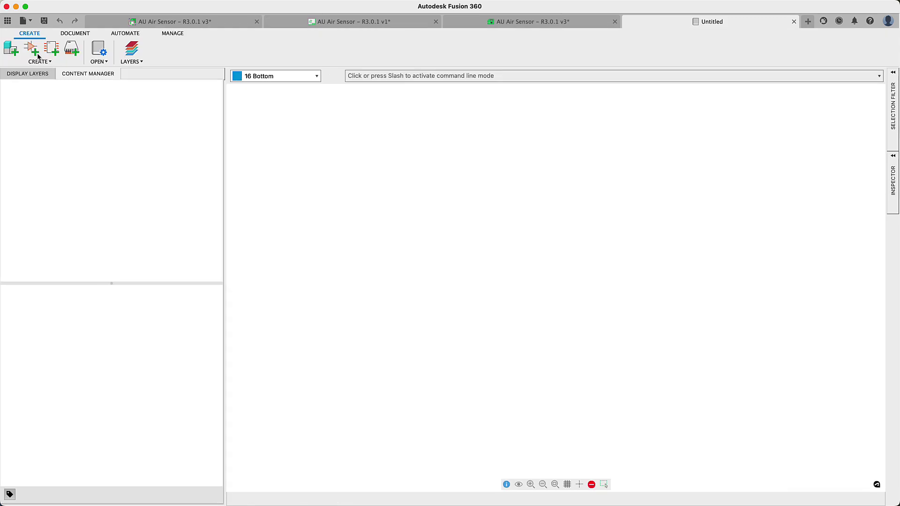
click(34, 51)
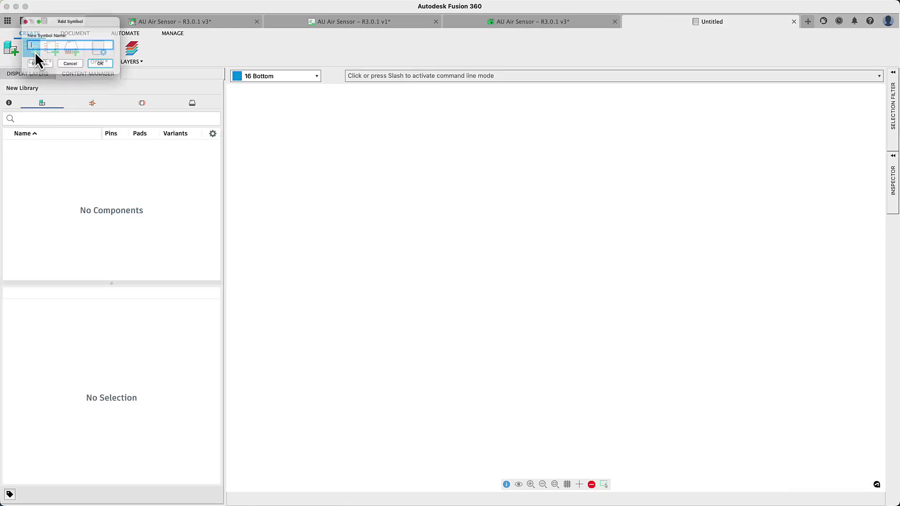
click(34, 72)
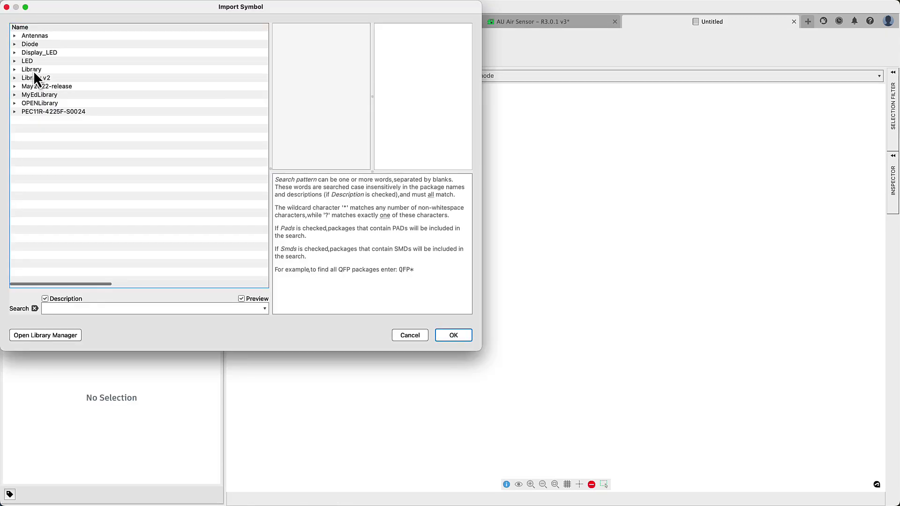
Step: Import the symbols USB_4N from Library v2 and C, CAP-VAR and CPOL-US from OPENLibrary, and view the library's symbol list
click(24, 70)
click(17, 78)
click(16, 78)
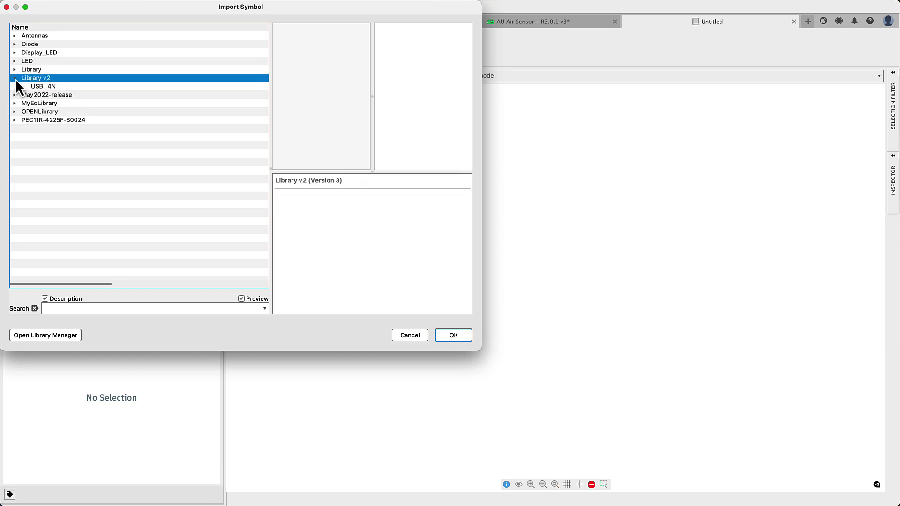
click(15, 112)
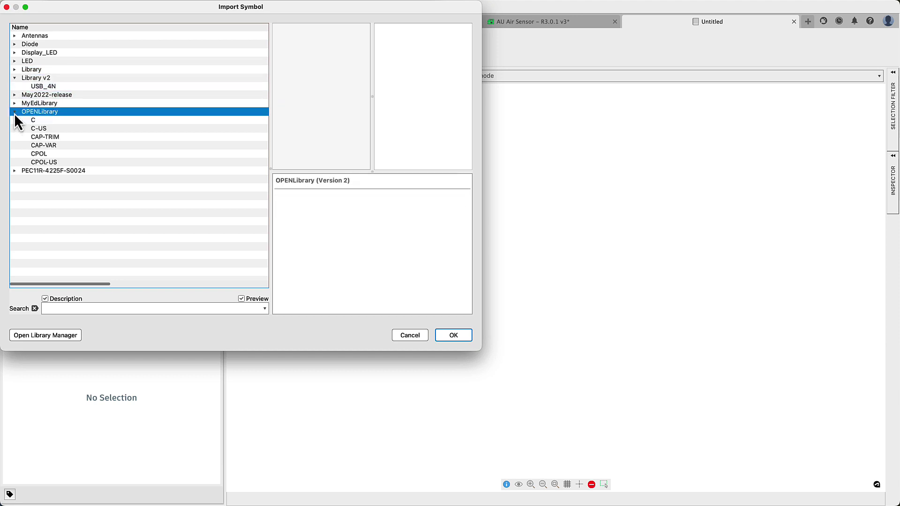
click(43, 87)
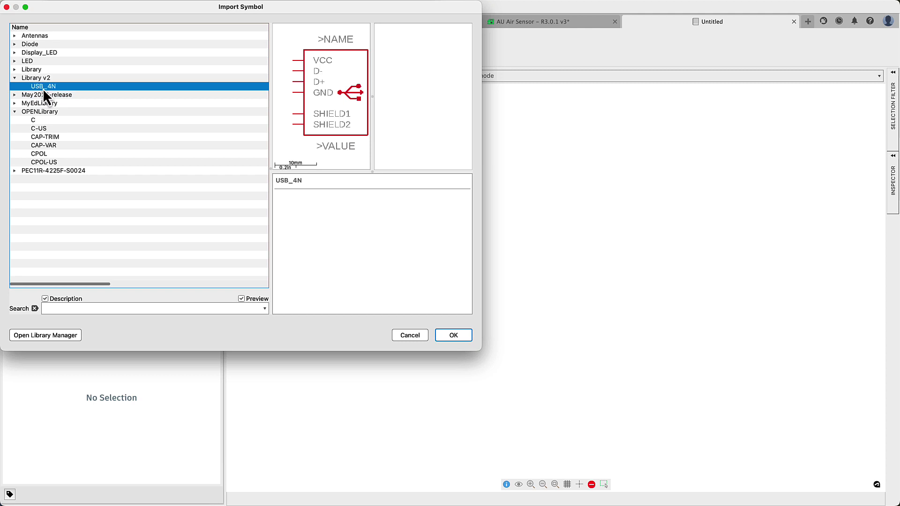
click(38, 121)
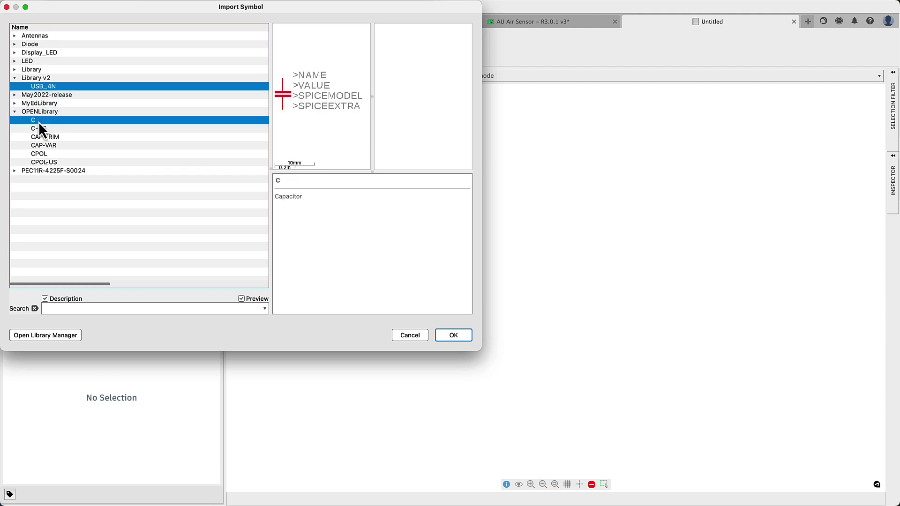
super+click(44, 145)
super+click(44, 162)
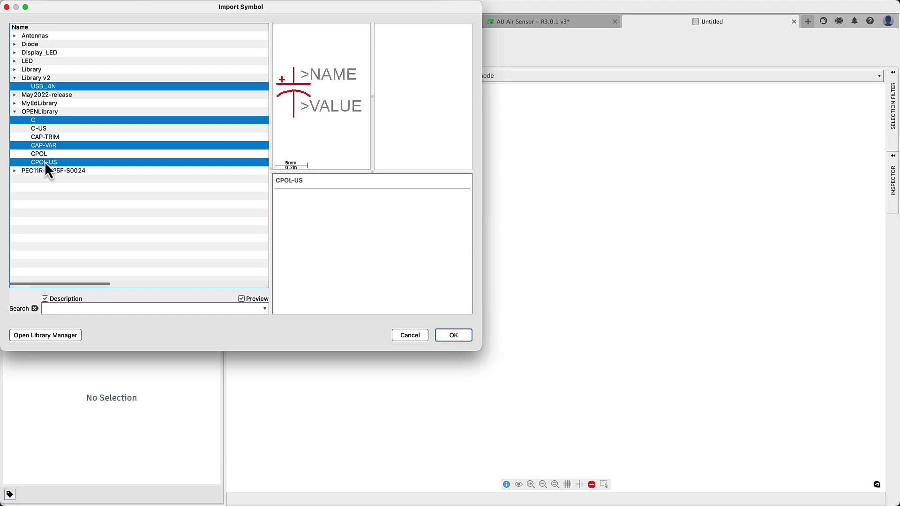
click(454, 335)
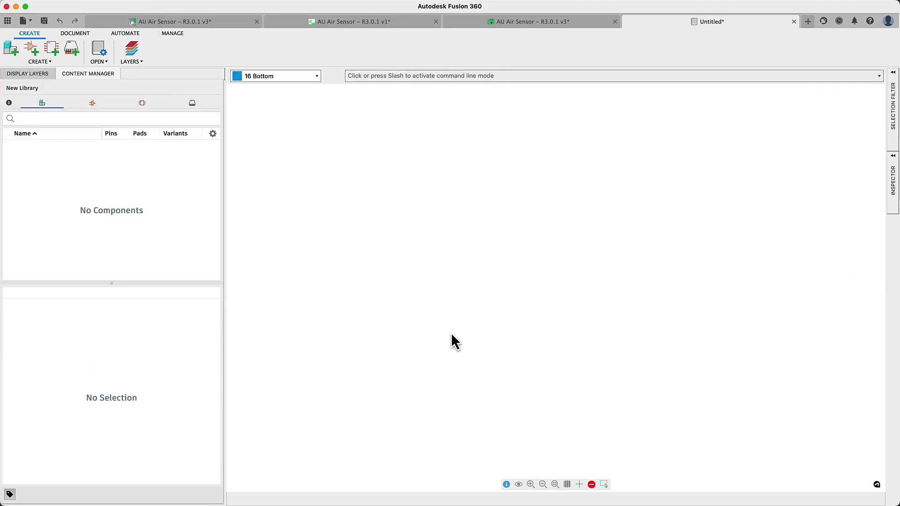
click(92, 107)
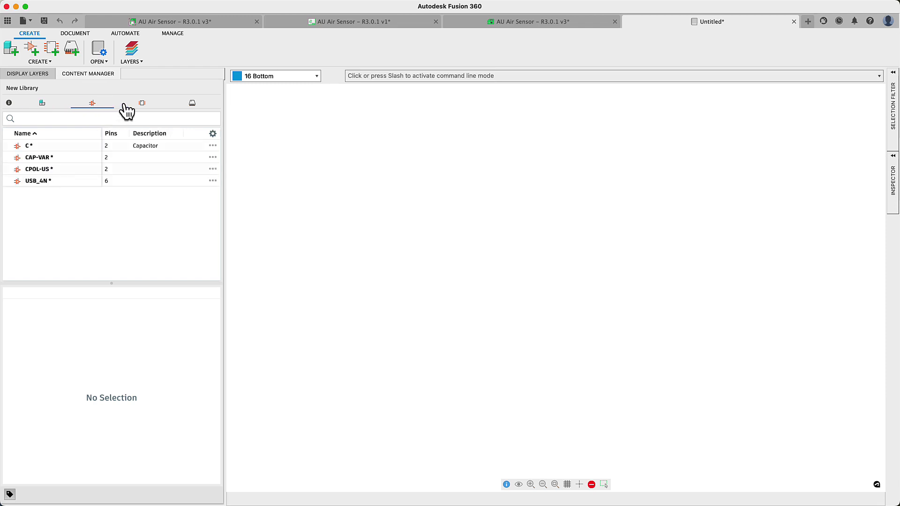
Step: Import the OPENLibrary footprints CAPAE830X1050N through CAPMP7443X430N with their connected 3D packages into the new library
click(143, 107)
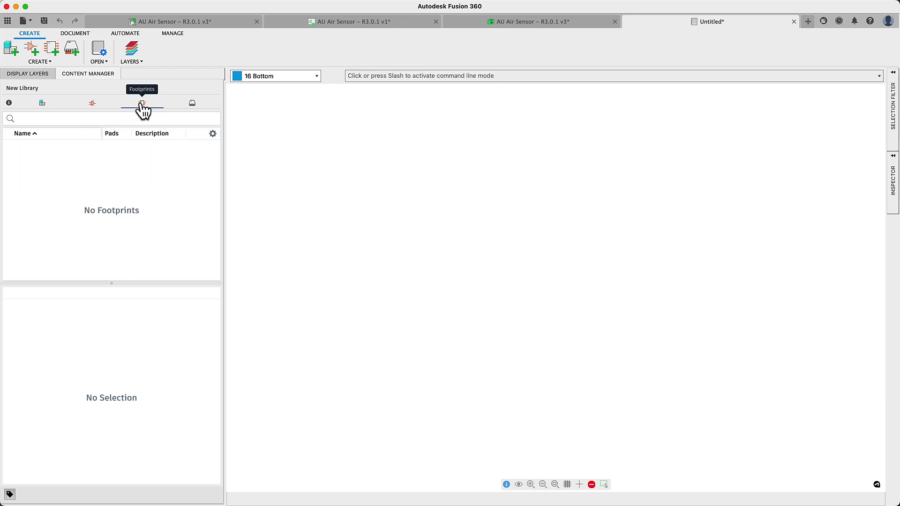
click(55, 53)
click(38, 72)
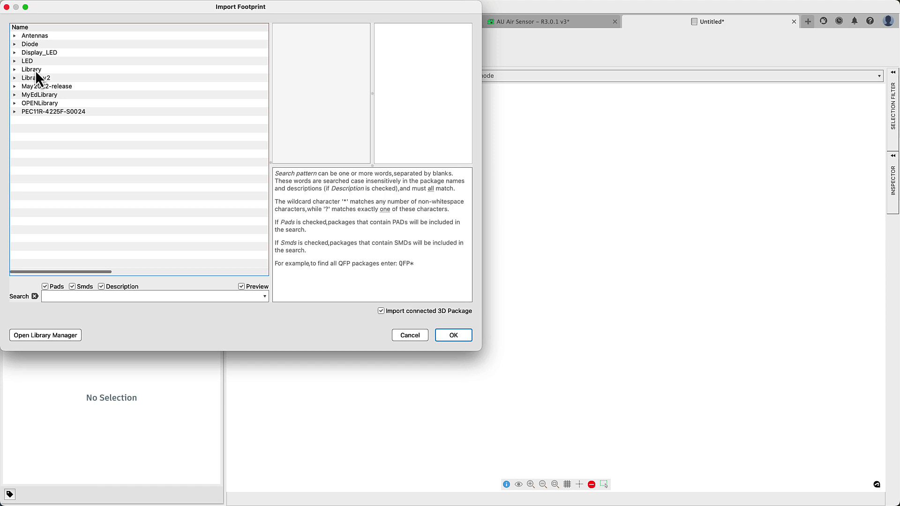
click(14, 103)
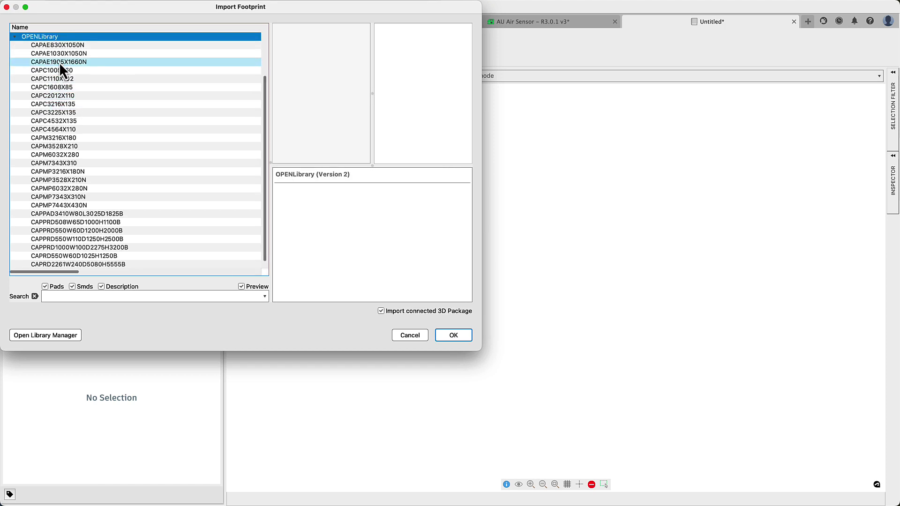
drag(58, 44, 64, 204)
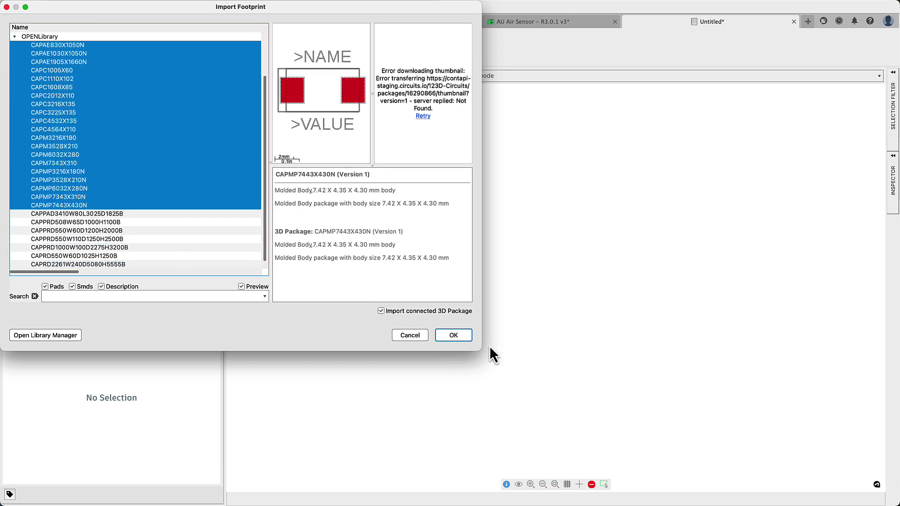
click(466, 338)
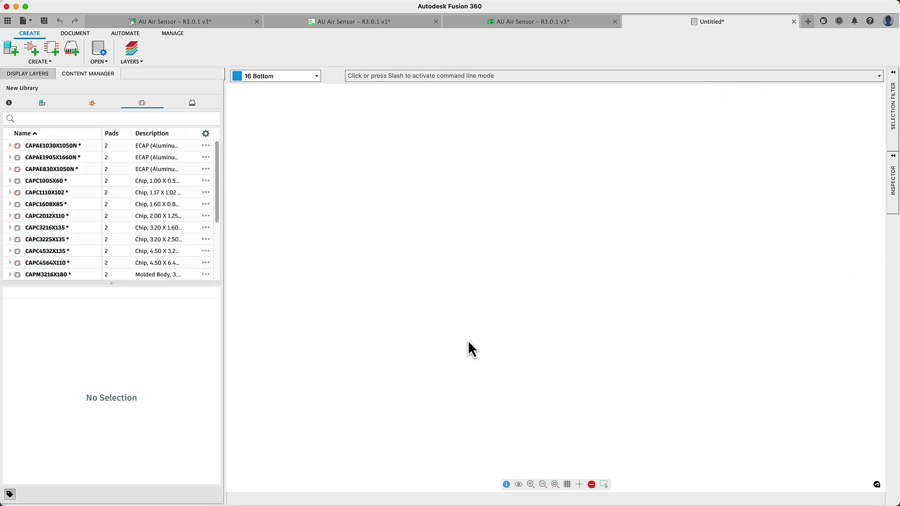
mouse_move(217, 200)
mouse_down()
mouse_move(216, 252)
mouse_move(223, 187)
mouse_up()
Step: Return to the AU Air Sensor board and hide all polygon pour fills
click(538, 23)
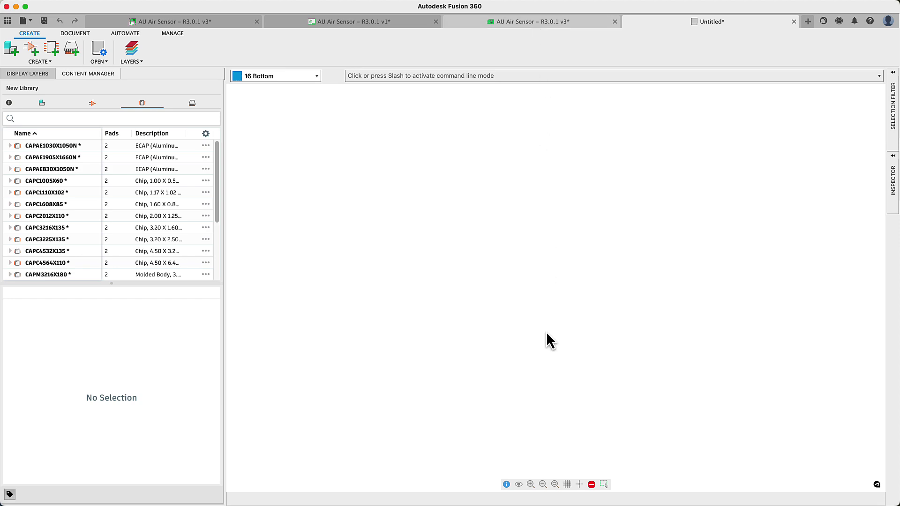
click(545, 477)
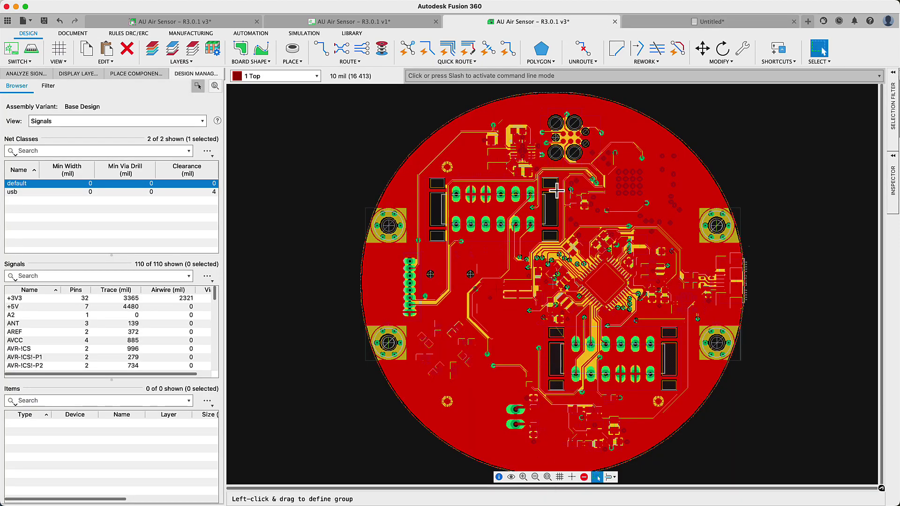
click(538, 63)
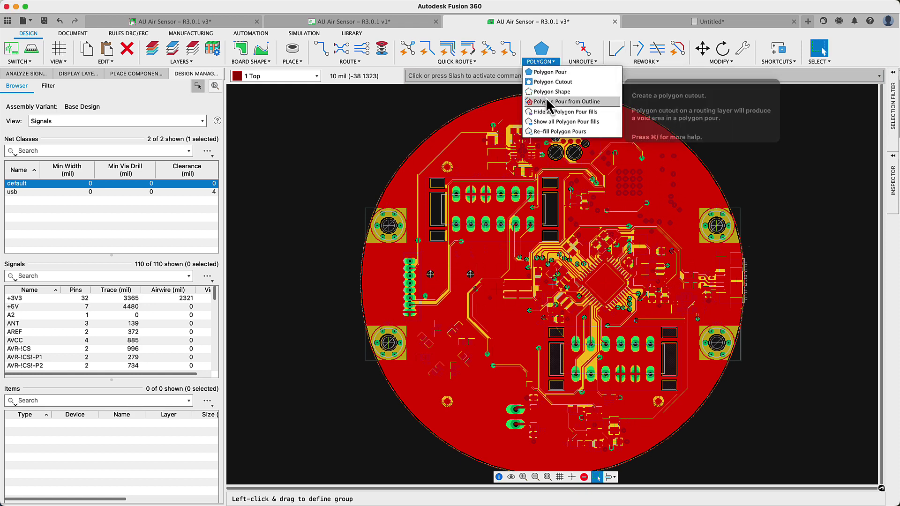
click(549, 113)
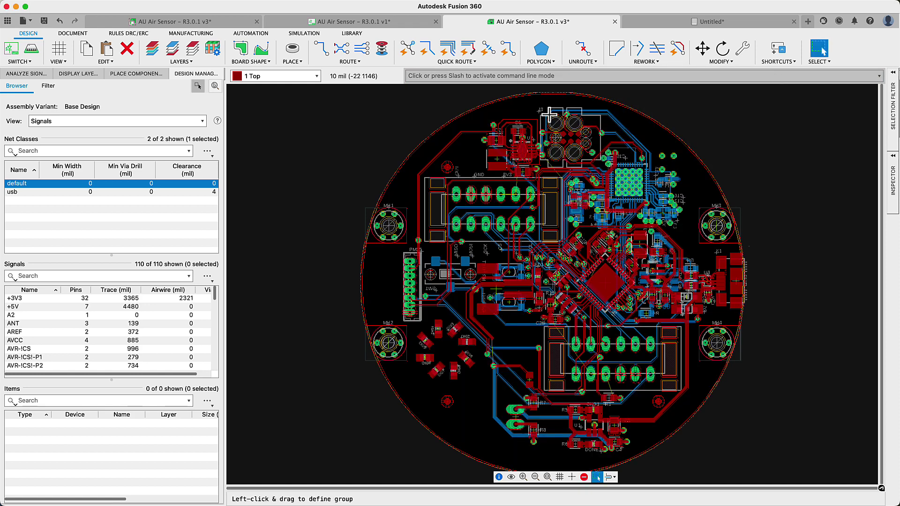
Step: Try manually routing the 16 mil VIN trace from its open end near CHG2 to the thinner horizontal VIN trace, and undo it
scroll(550, 114, up, 3)
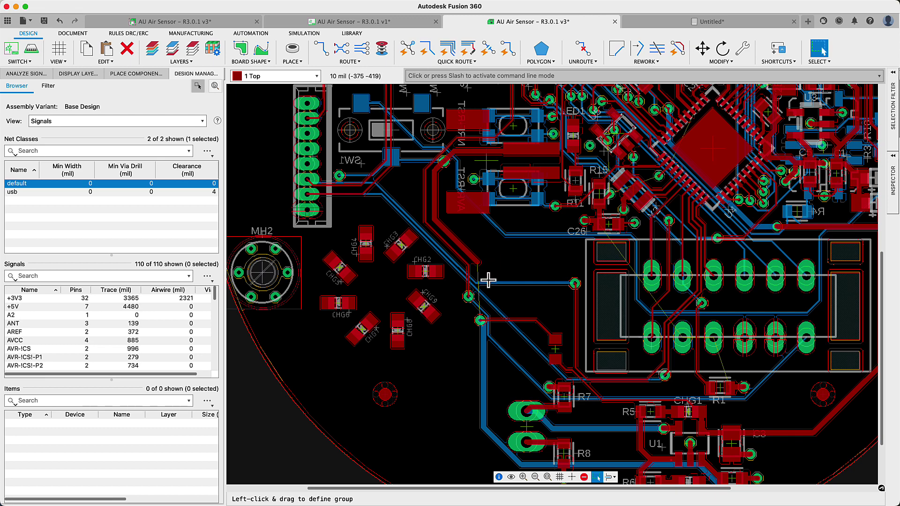
scroll(487, 279, up, 3)
scroll(488, 280, up, 1)
middle_drag(486, 279, 479, 270)
scroll(479, 270, down, 1)
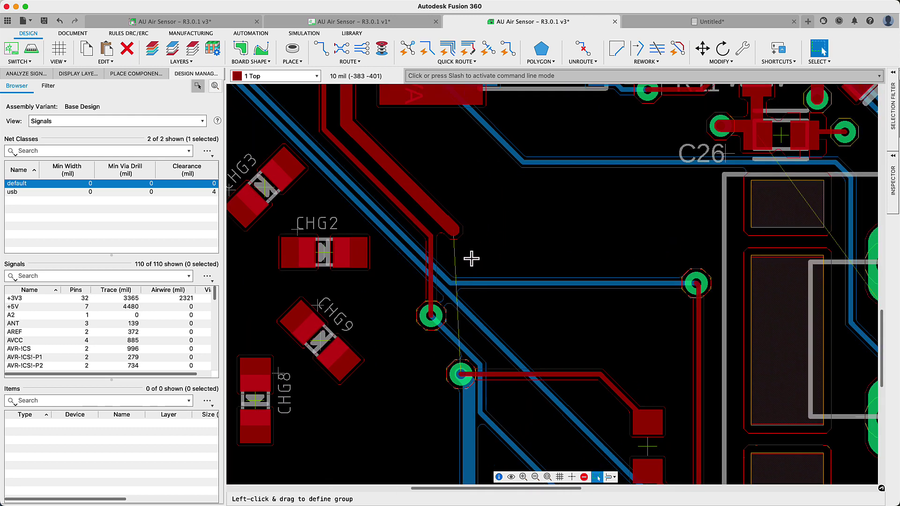
click(325, 52)
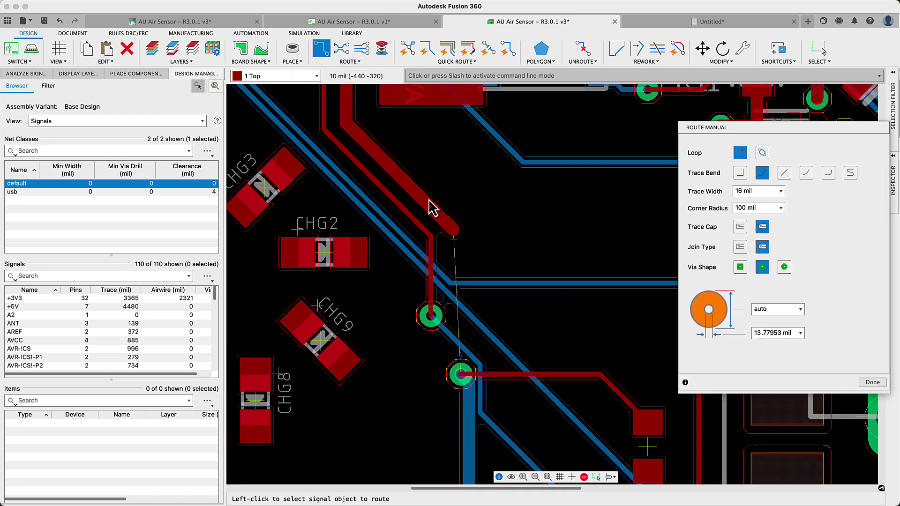
click(455, 234)
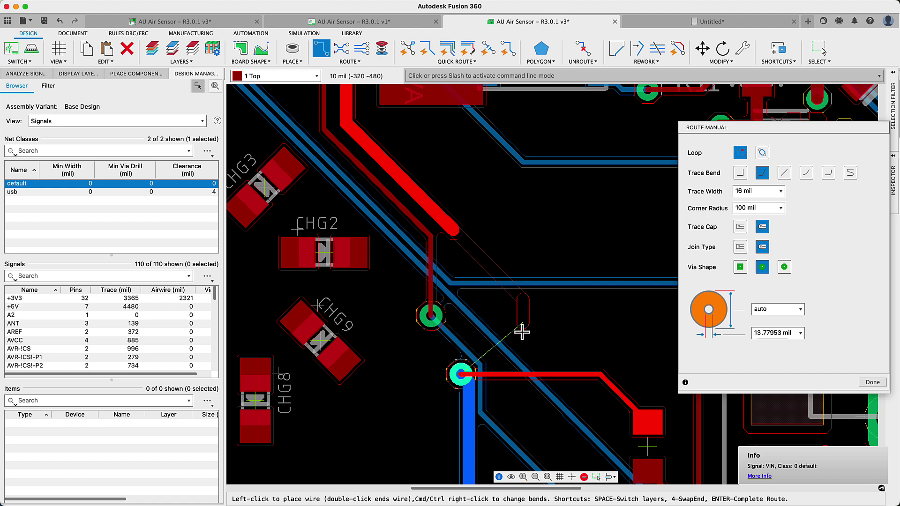
scroll(521, 347, up, 2)
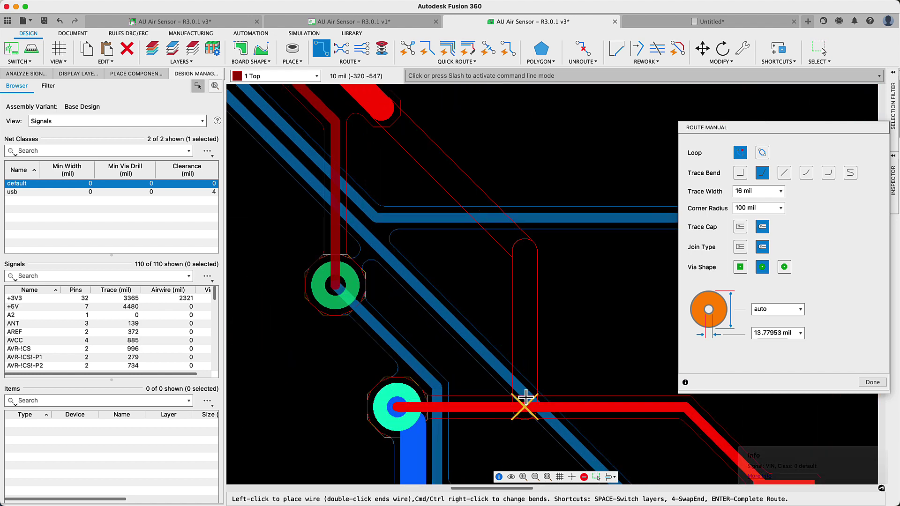
click(525, 398)
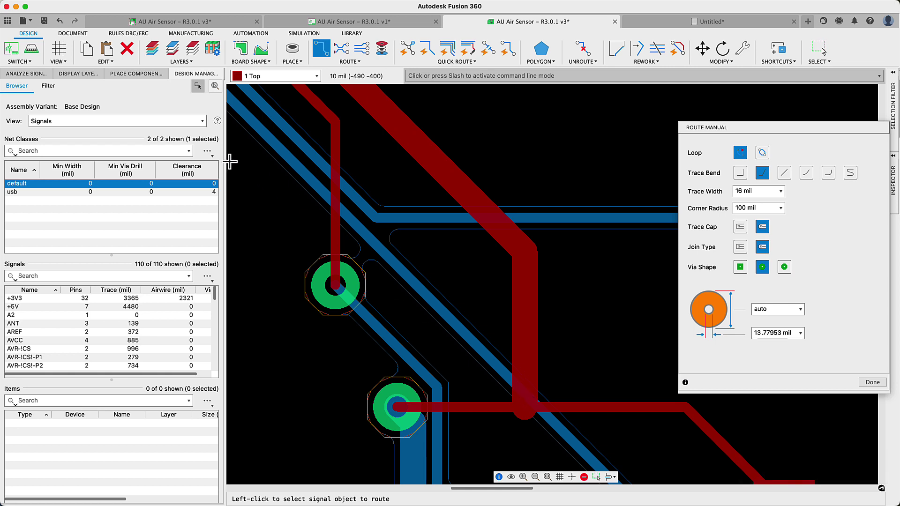
click(59, 21)
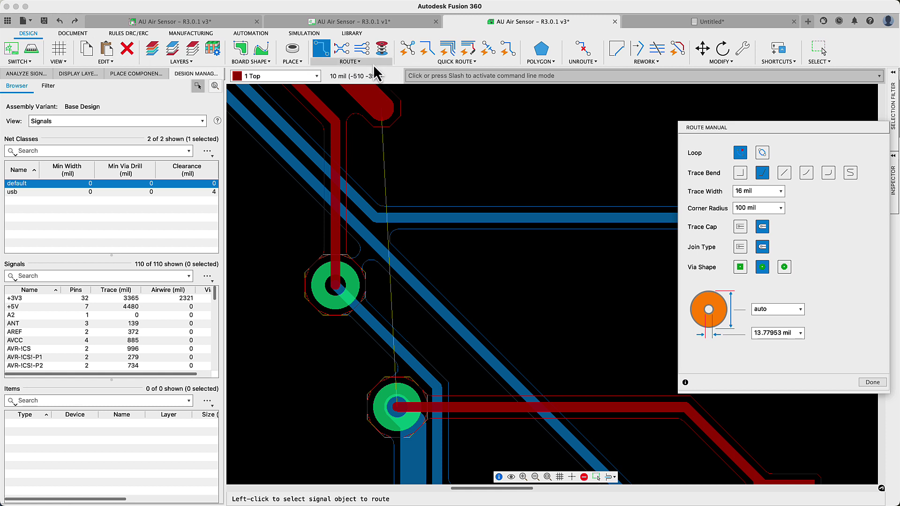
Step: Route the 16 mil VIN trace with a bend to the thinner horizontal VIN trace, switching to the other join type for the last segment
click(384, 113)
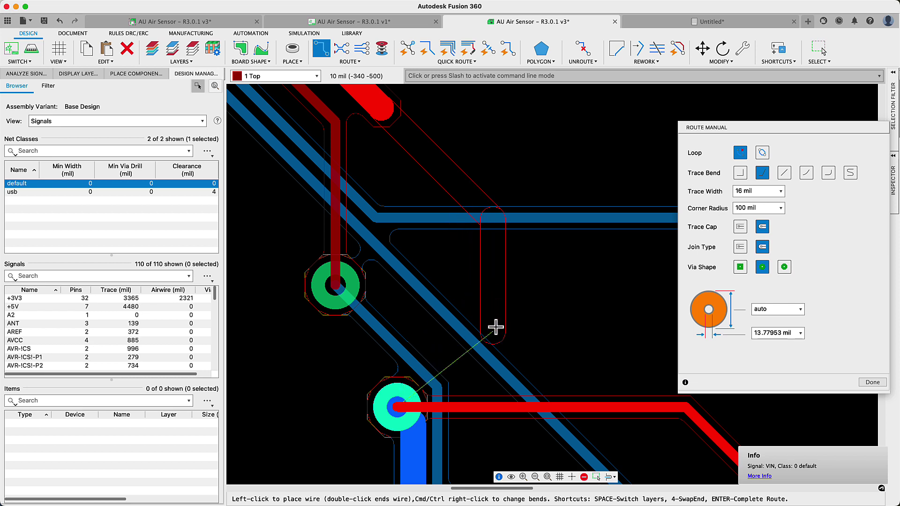
click(499, 334)
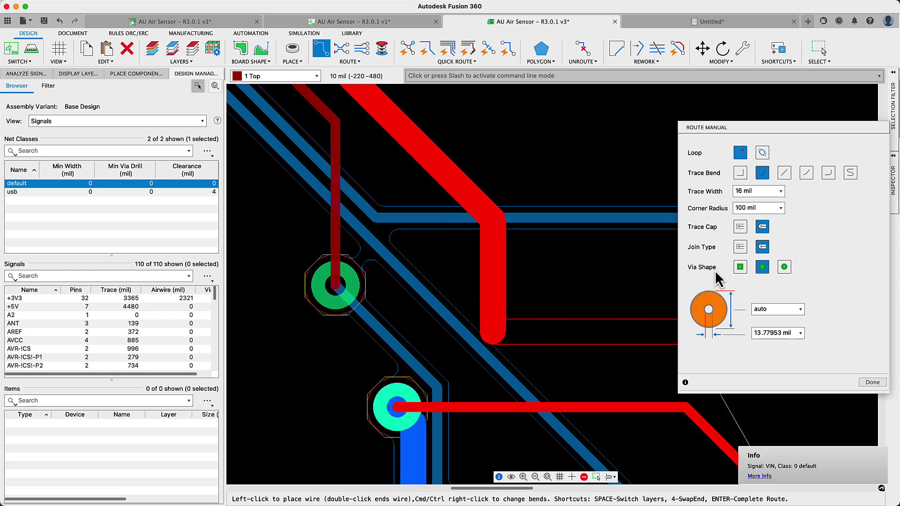
click(740, 247)
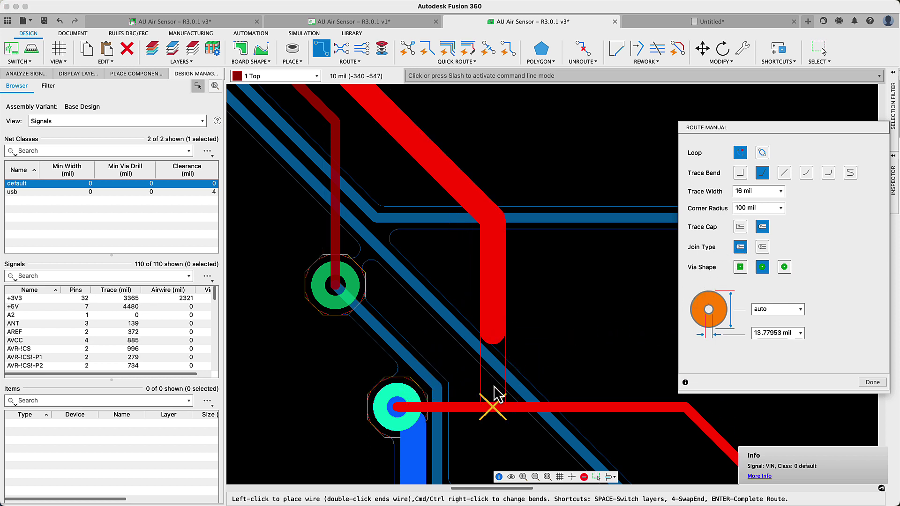
click(491, 408)
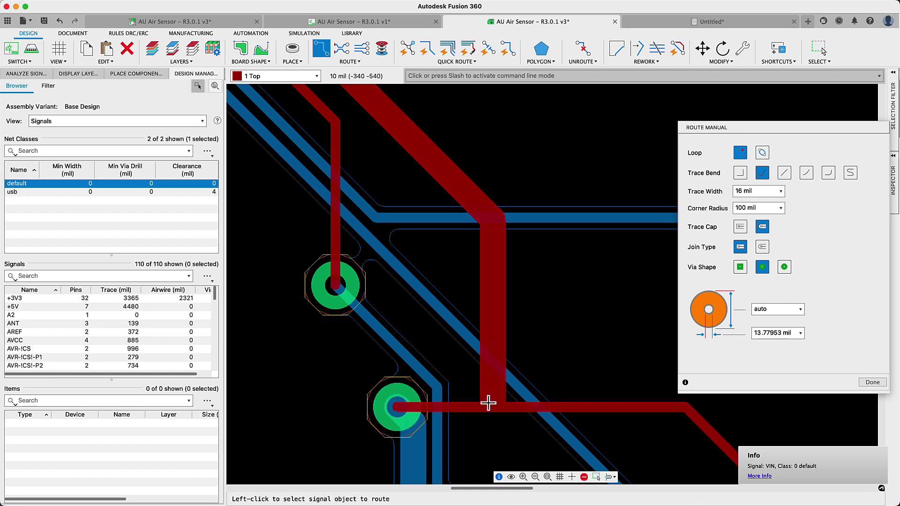
scroll(488, 402, up, 3)
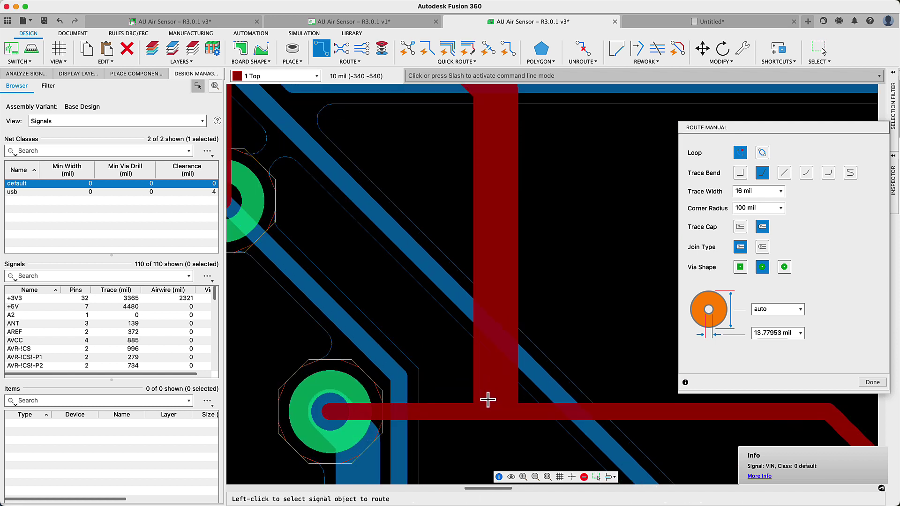
click(547, 476)
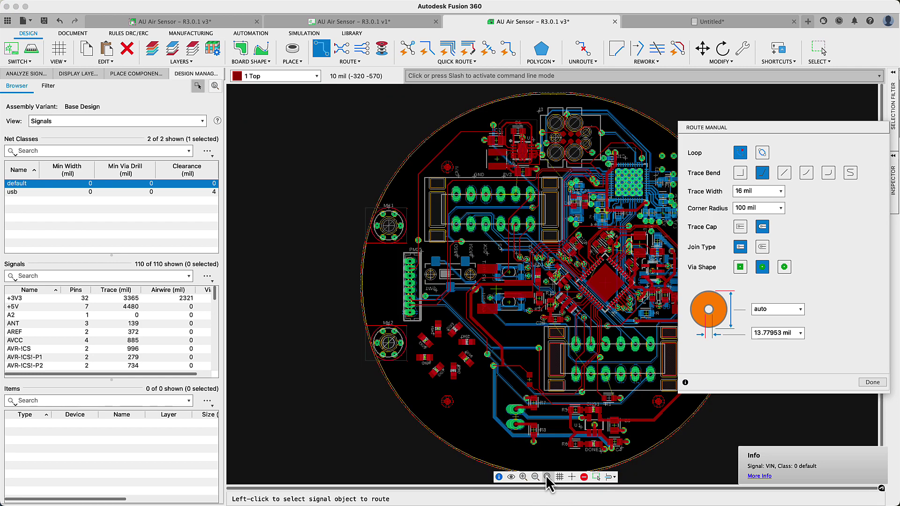
click(871, 382)
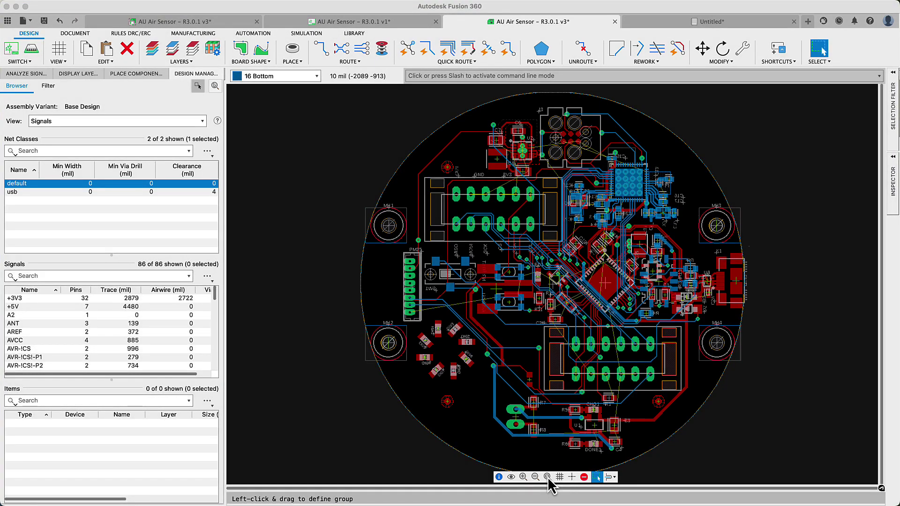
Step: Browse the silk-screen materials available for the Top SilkScreen layer in the layer stack manager and check the unit options, keeping mm,°C
click(548, 477)
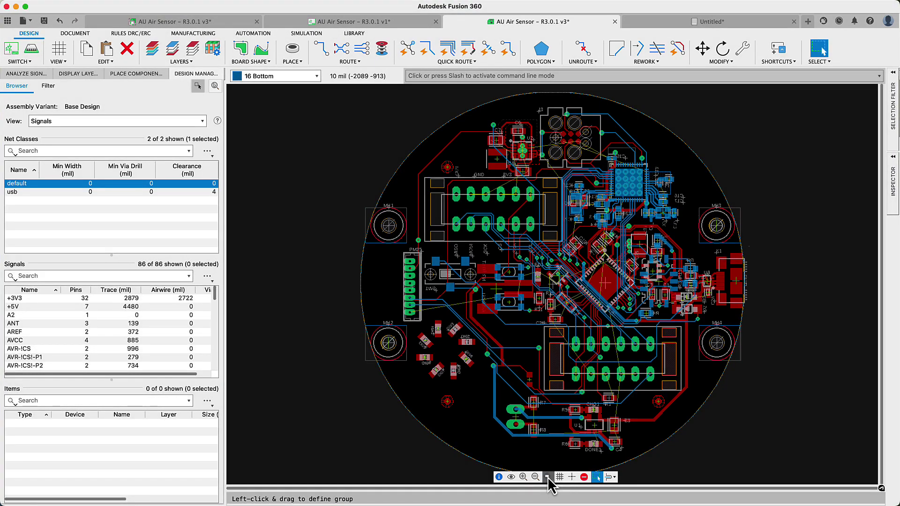
click(212, 50)
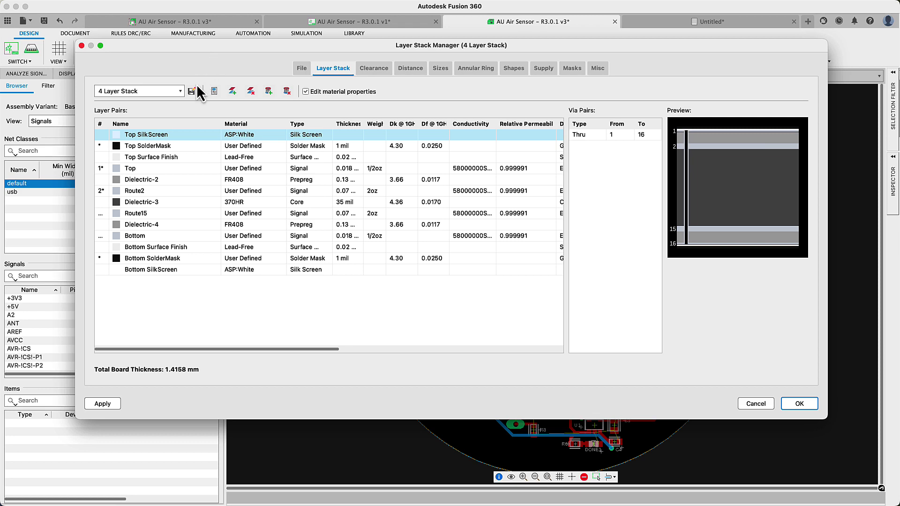
double_click(273, 135)
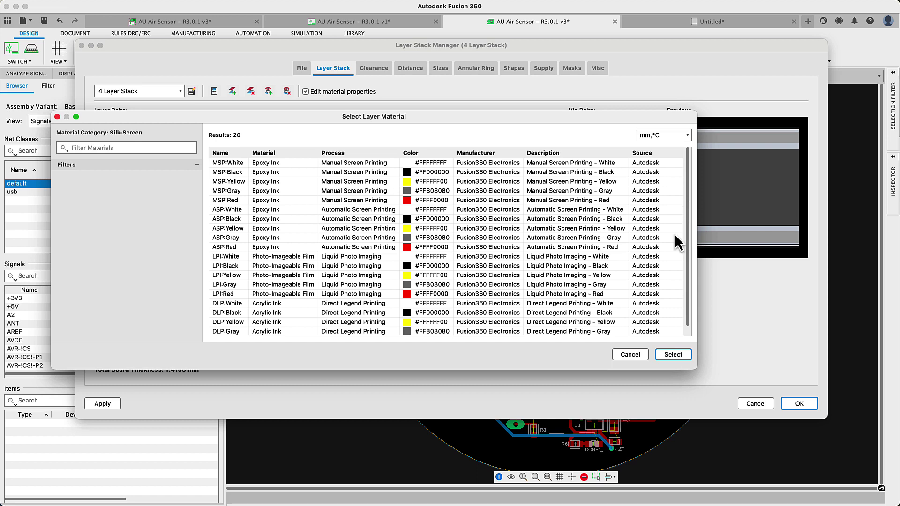
scroll(675, 235, down, 1)
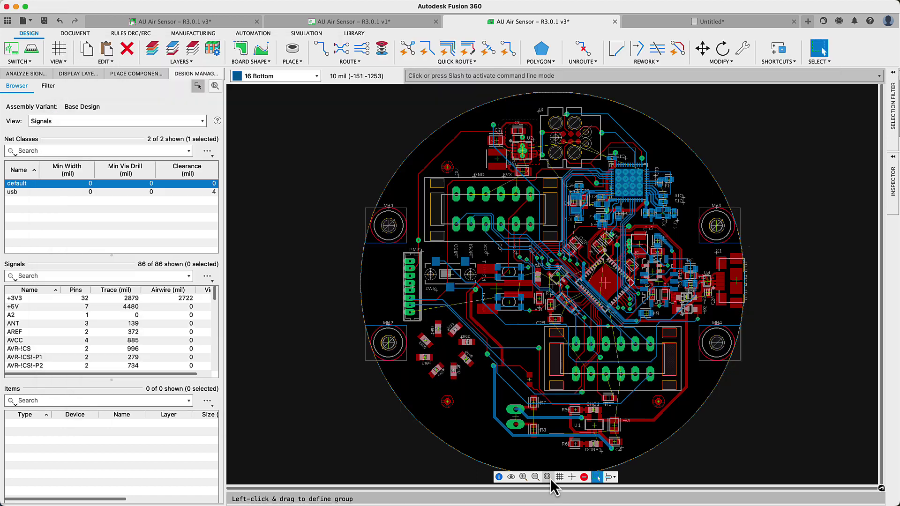
click(217, 53)
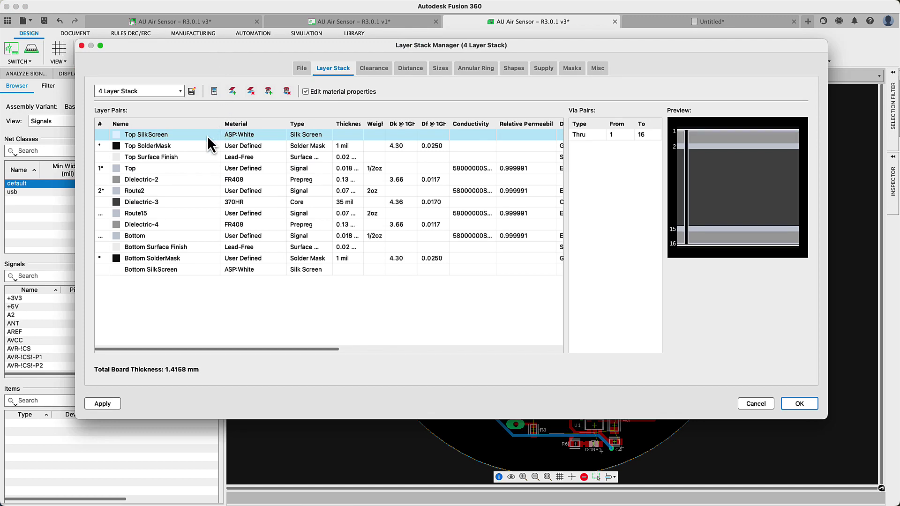
click(281, 136)
click(277, 136)
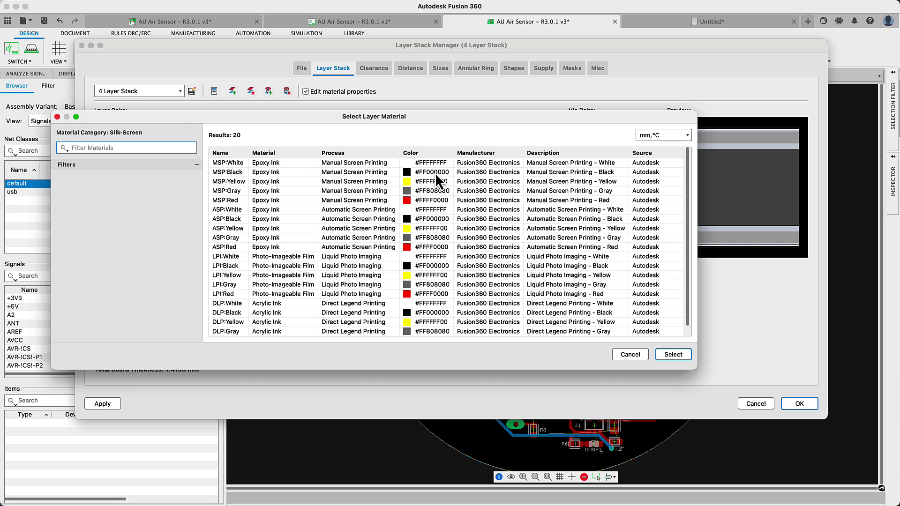
click(687, 136)
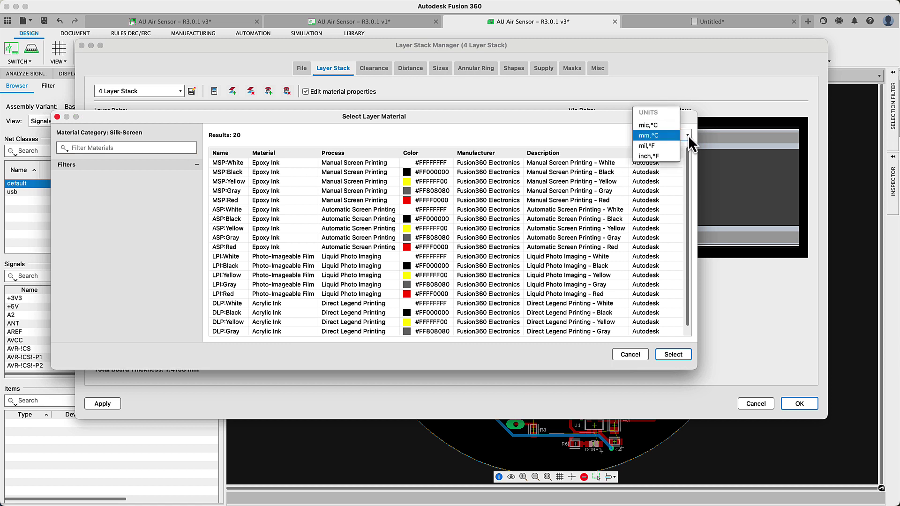
click(675, 136)
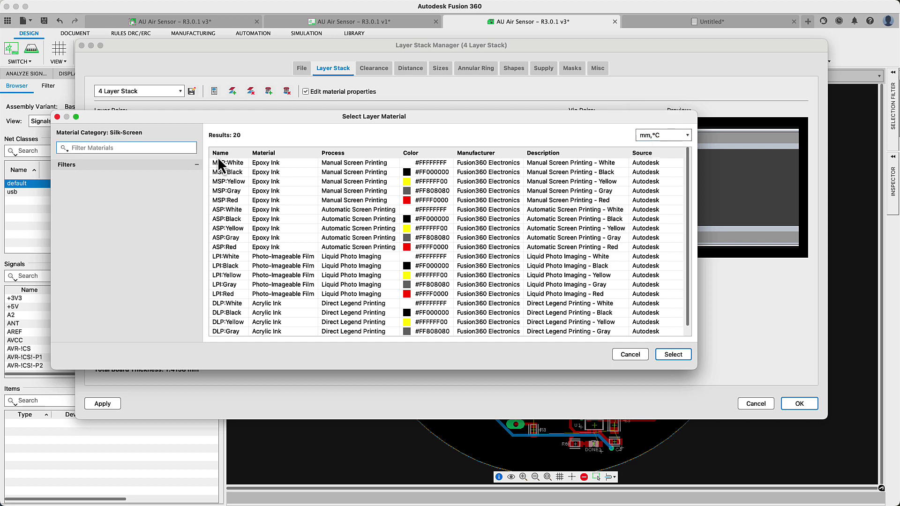
Step: Filter the silk-screen materials by "epo", clear the filter and close the material selection without choosing one
click(157, 148)
text(exp)
key(BackSpace)
key(BackSpace)
text(po)
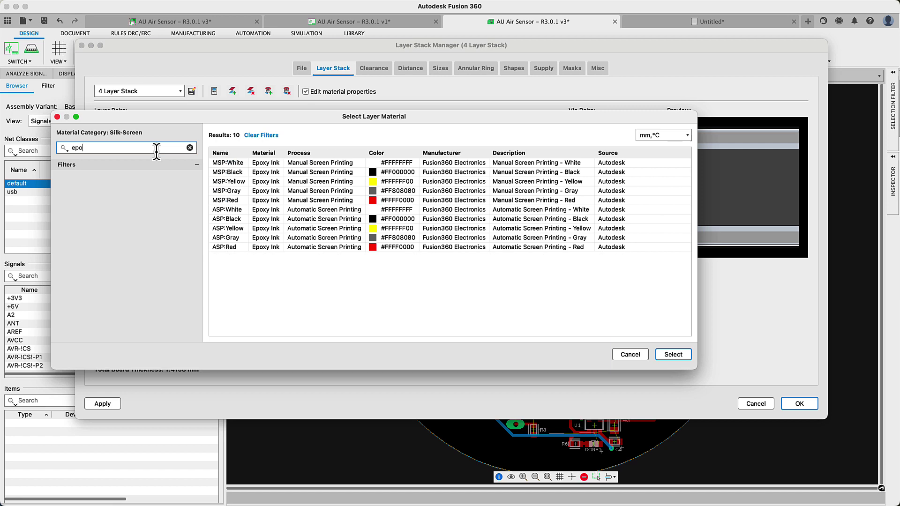
click(189, 148)
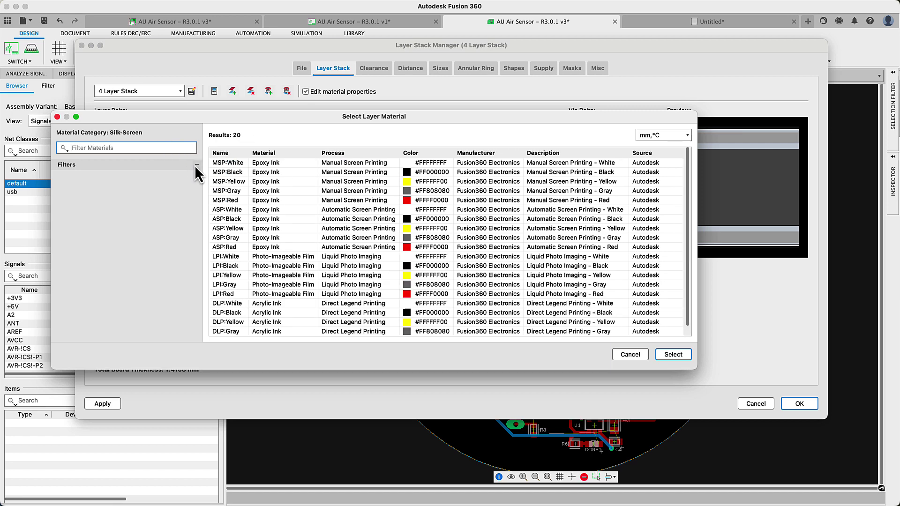
click(57, 117)
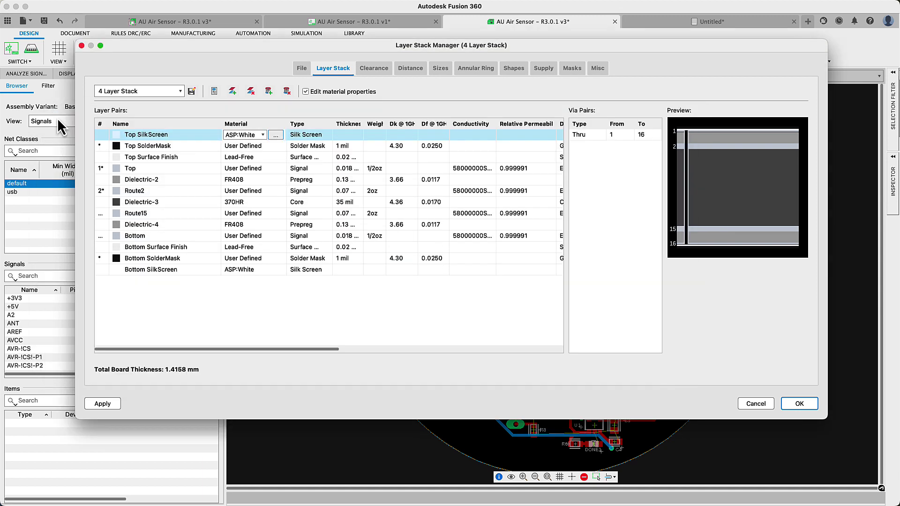
Step: Check the process options of the Top SilkScreen layer and inspect its material colour, keeping #ffffff
click(312, 136)
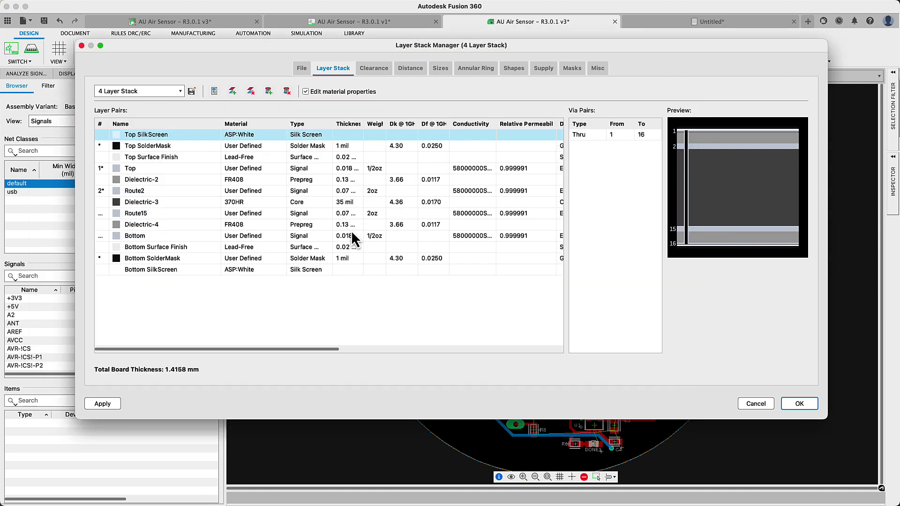
drag(330, 350, 523, 352)
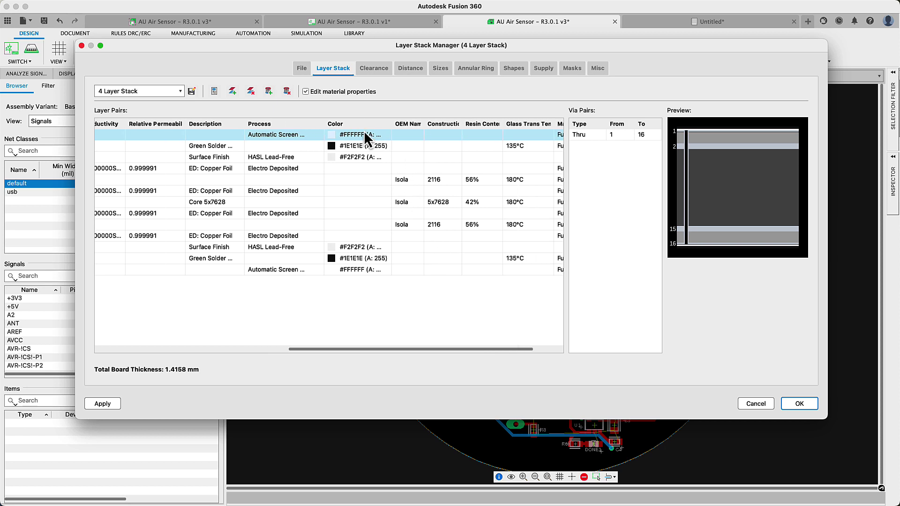
click(310, 134)
click(310, 134)
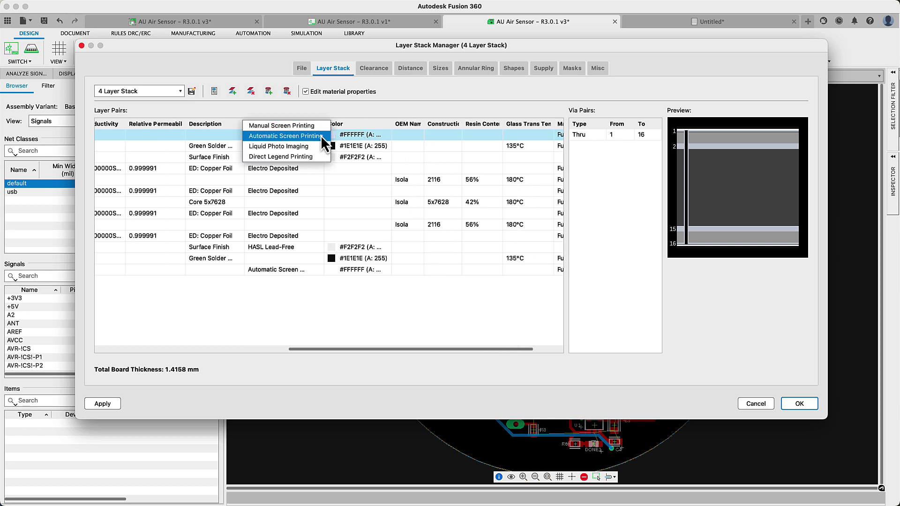
click(366, 136)
click(378, 136)
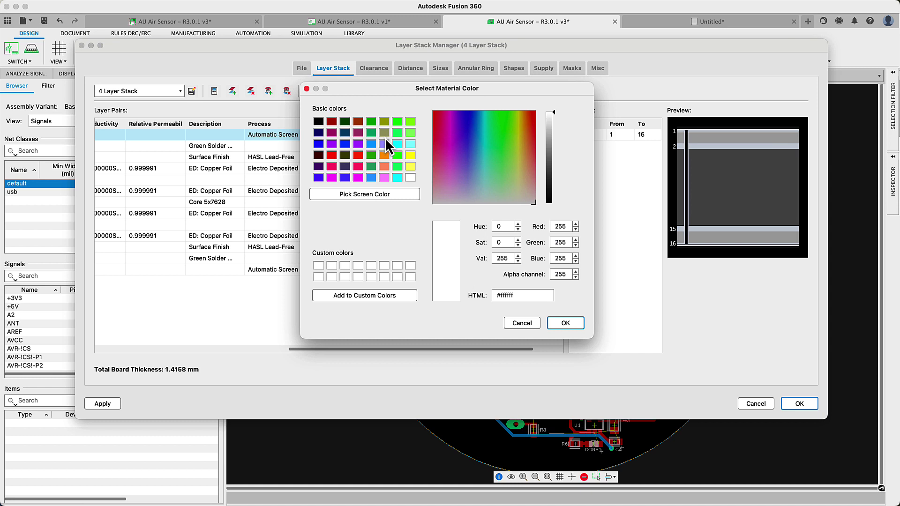
click(564, 324)
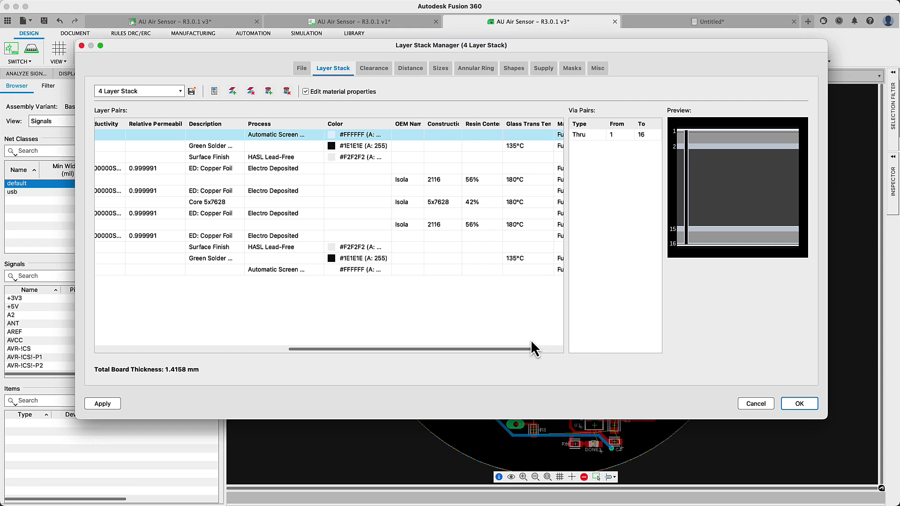
Step: Check the remaining material properties through Manufacturer, apply the layer stack and close its manager
drag(529, 350, 546, 348)
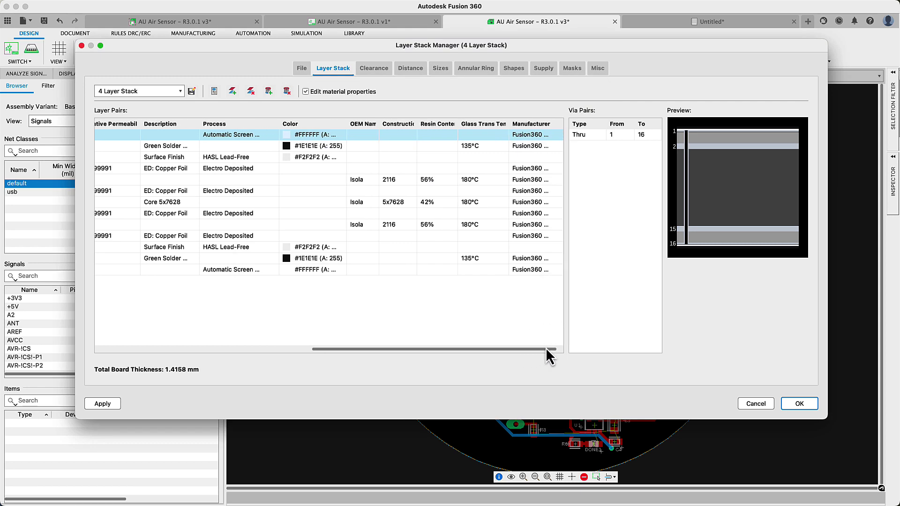
click(109, 406)
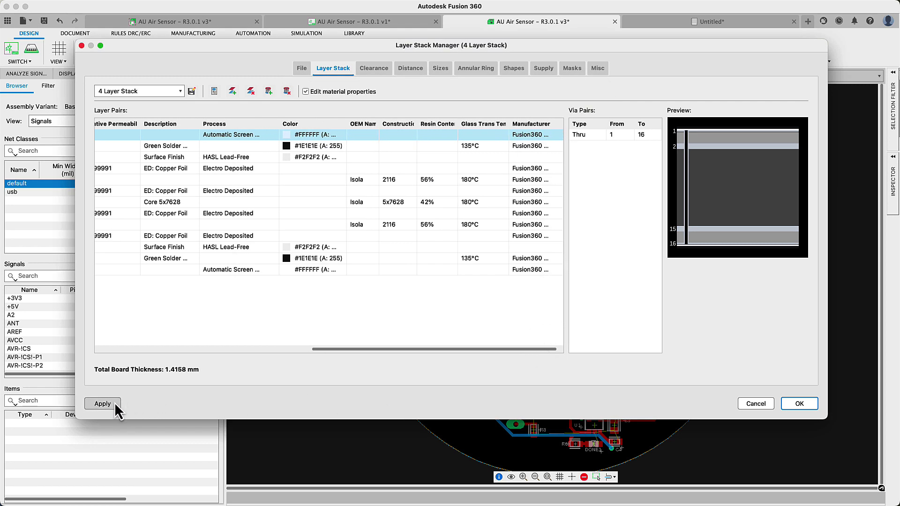
click(799, 403)
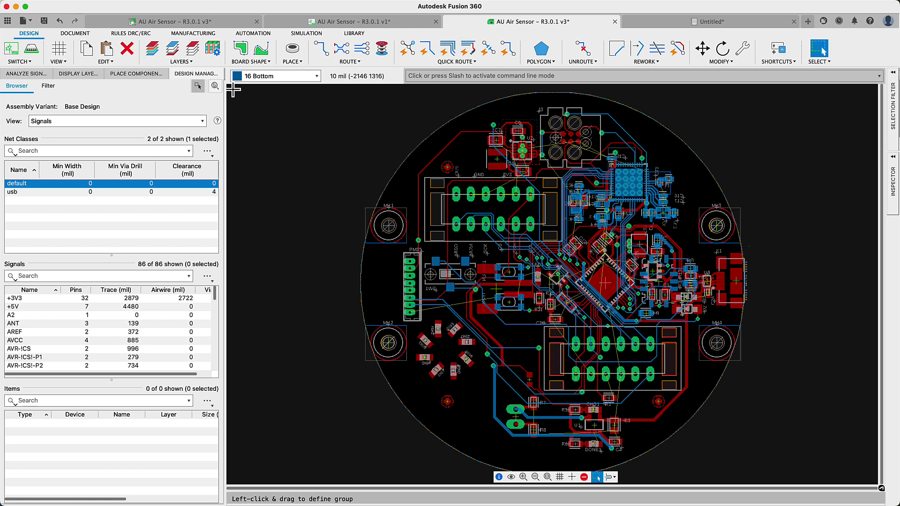
Step: View the description of the Export ODB++ Output command and return to the board design tools
click(198, 34)
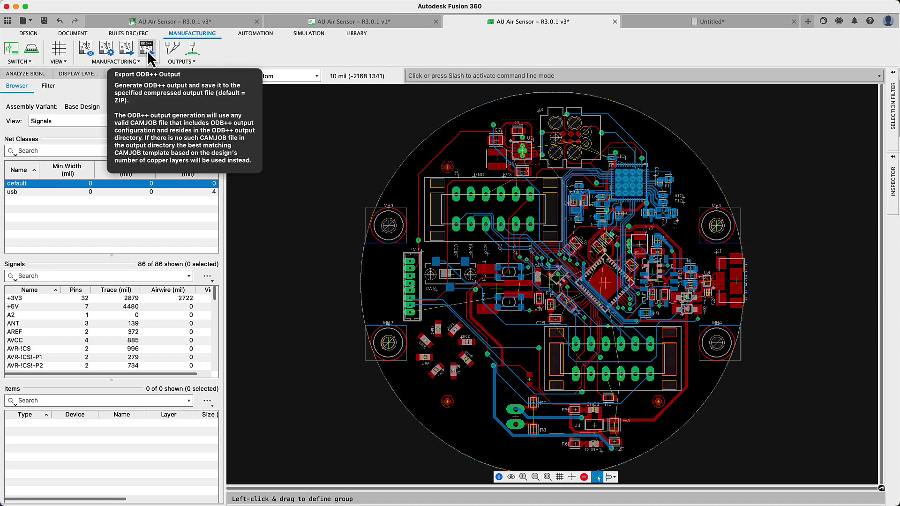
click(29, 33)
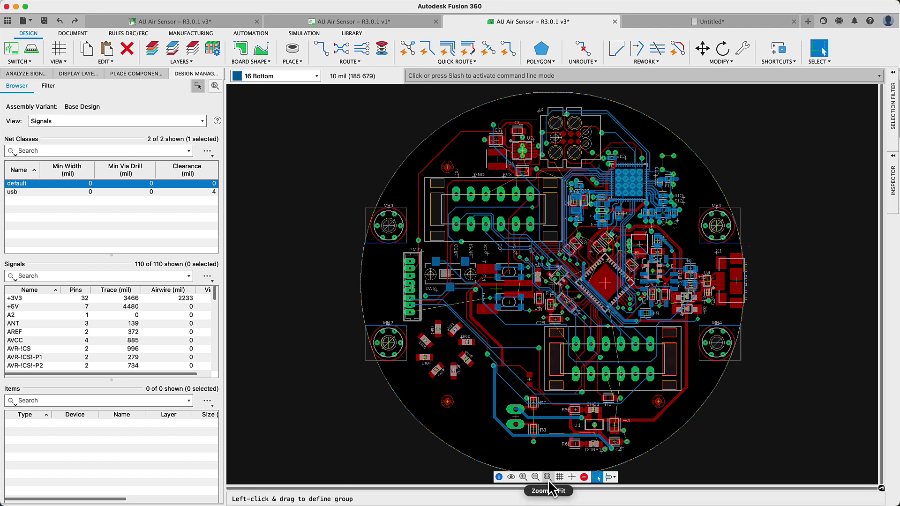
Step: Try unrouting the horizontal top-layer trace between the via and the lower connector pad in Connection mode, and undo it
click(549, 482)
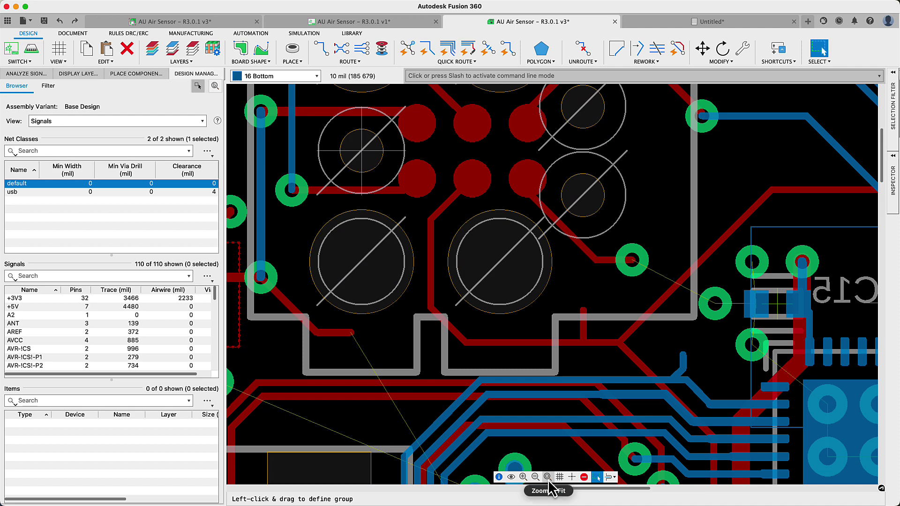
click(584, 54)
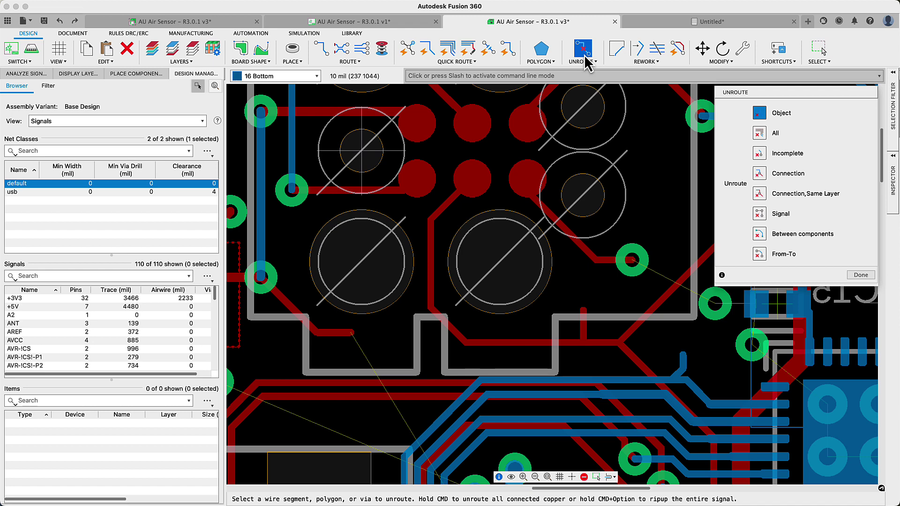
click(764, 176)
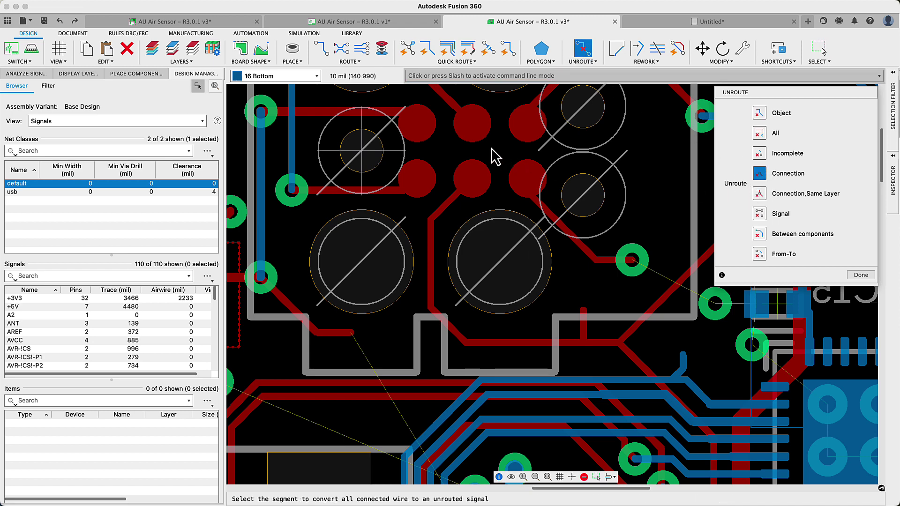
click(392, 190)
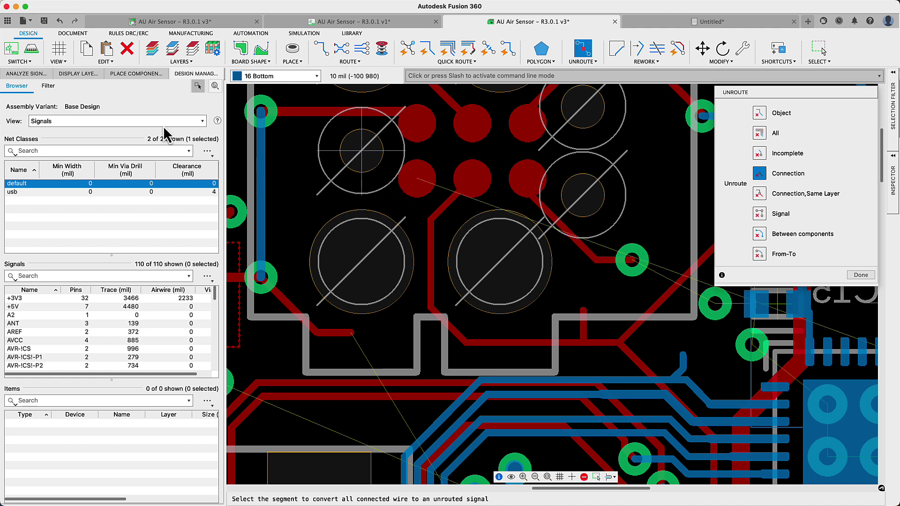
click(59, 21)
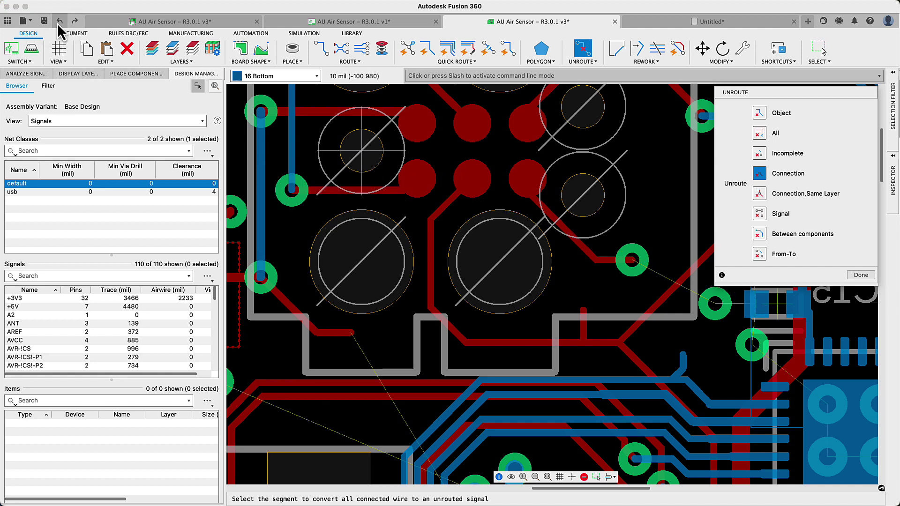
Step: Unroute only the horizontal trace segment between the via and the lower connector pad in Object mode, and switch back to Connection mode
click(779, 116)
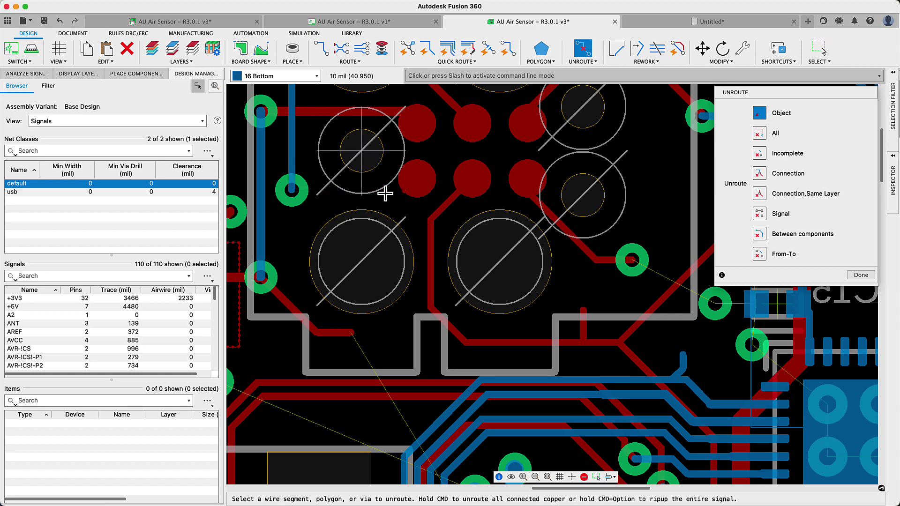
click(759, 173)
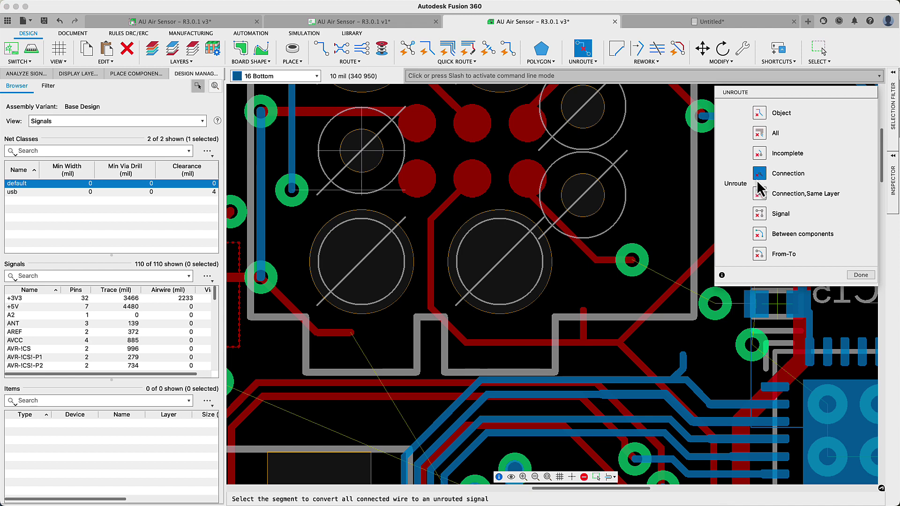
Step: Unroute the lower of the two horizontal top-layer traces below the connector in Connection mode, and convert all incomplete segments to unrouted signals
click(434, 397)
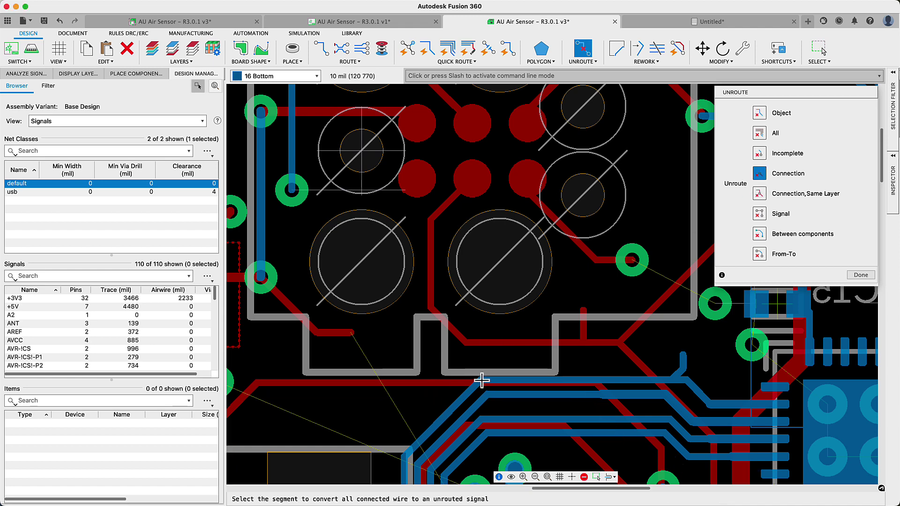
click(786, 159)
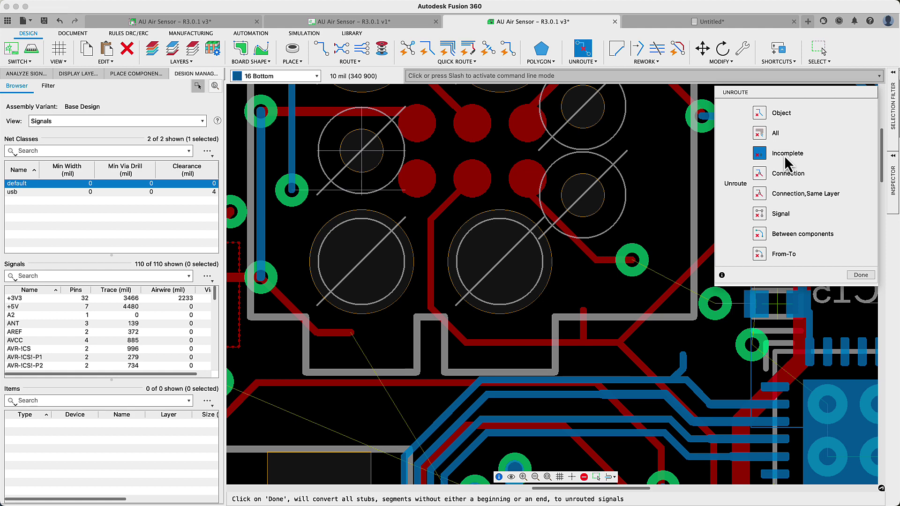
click(858, 277)
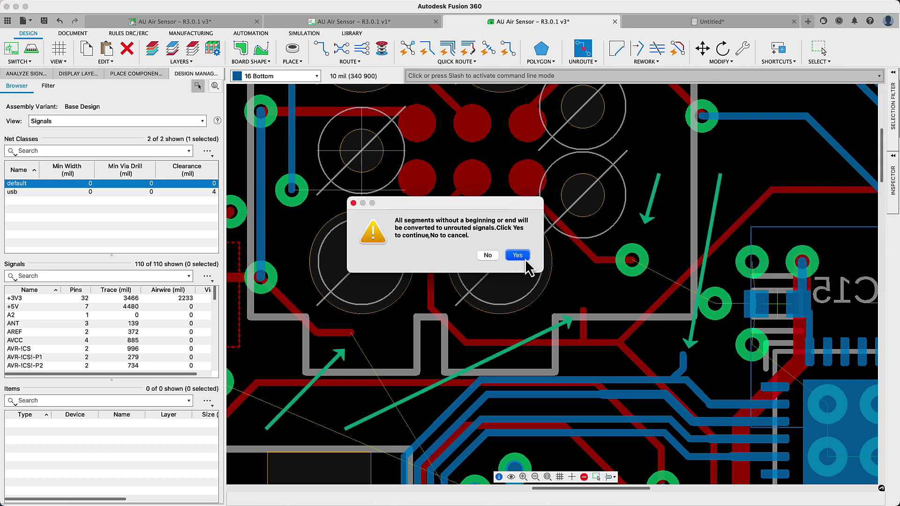
click(518, 256)
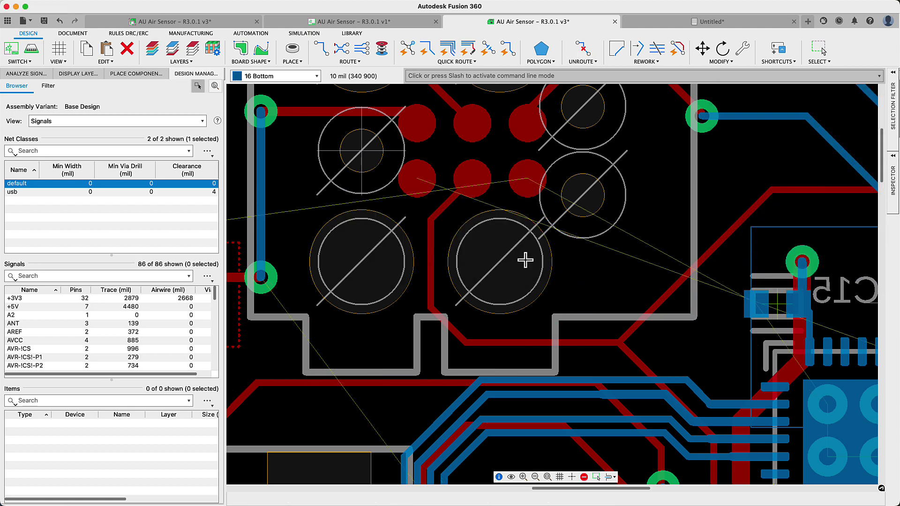
click(546, 477)
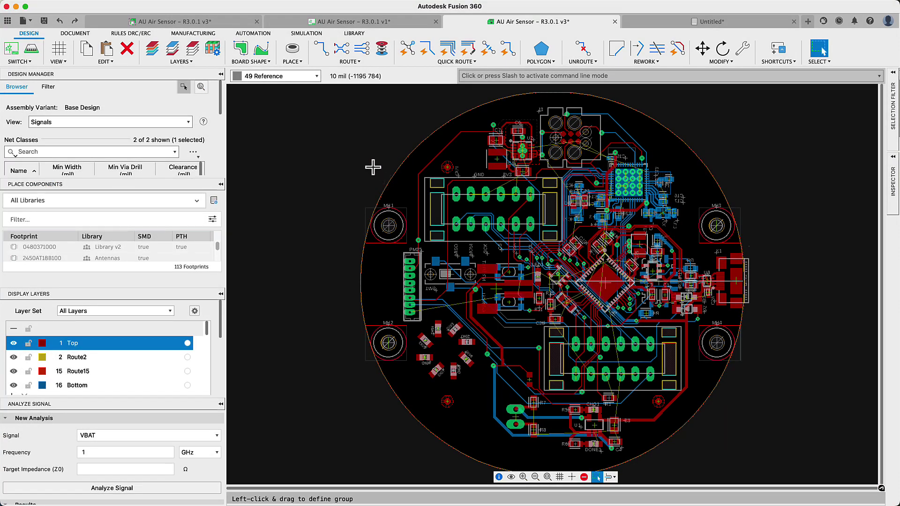
Step: Start a via and look up the available signal names matching GND and those starting with S
click(381, 50)
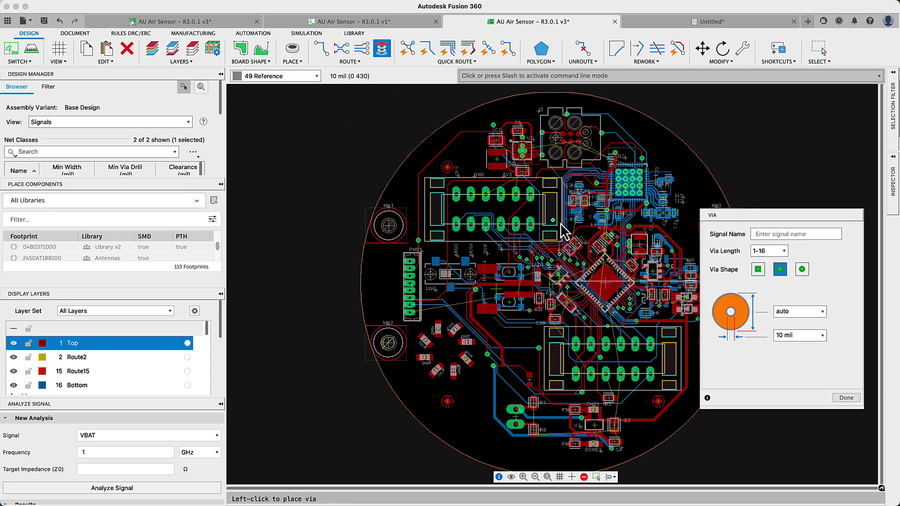
click(760, 235)
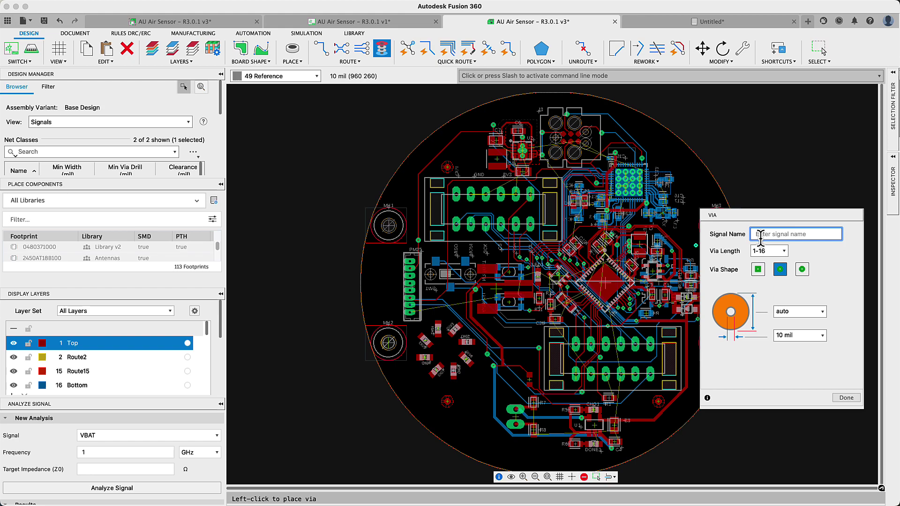
text(GND)
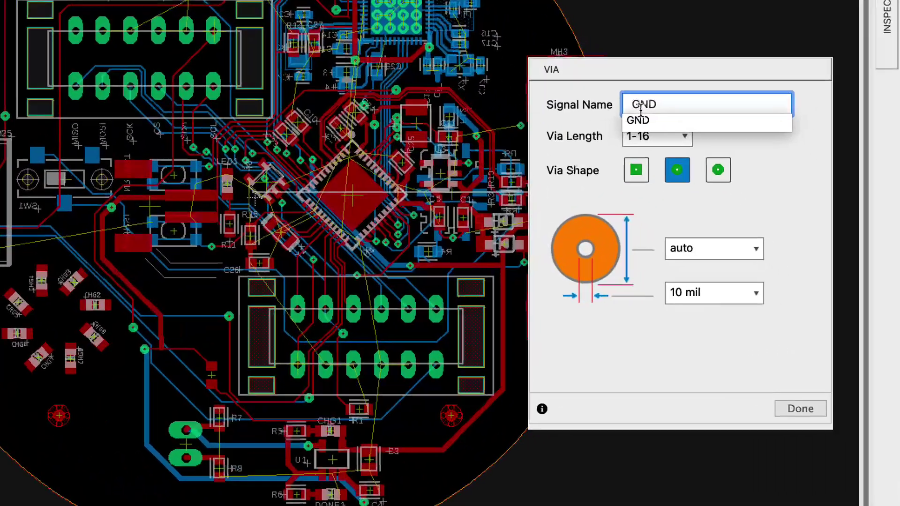
key(BackSpace)
key(BackSpace)
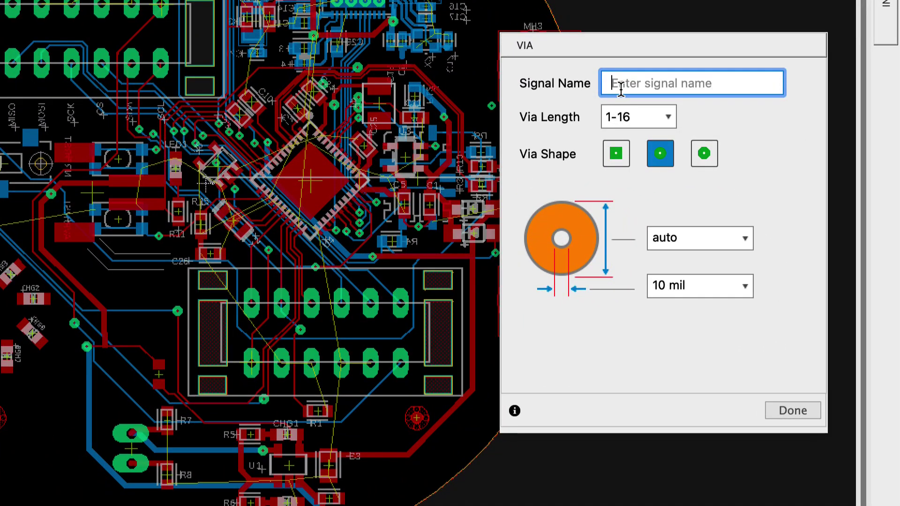
text(S)
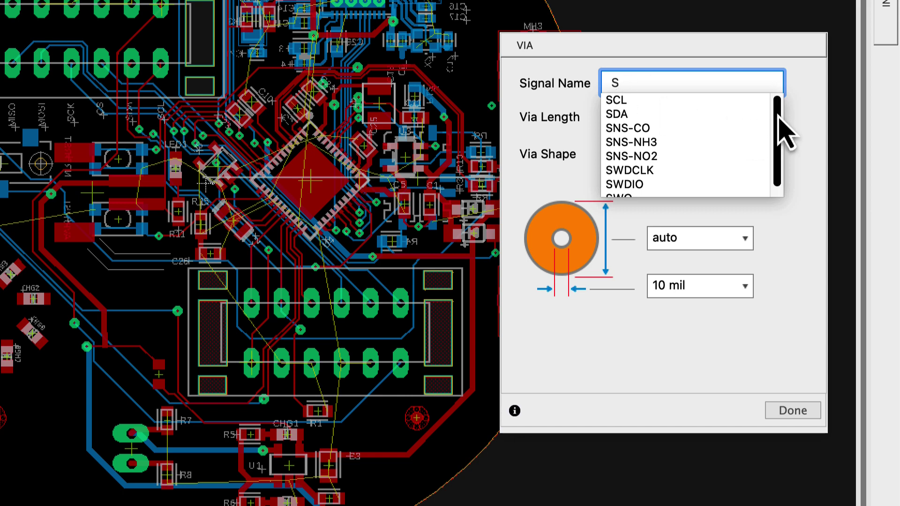
drag(777, 115, 773, 163)
key(BackSpace)
Step: Assign the via to signal DEC1 and place it between the reset switch's large top-layer pads
text(D)
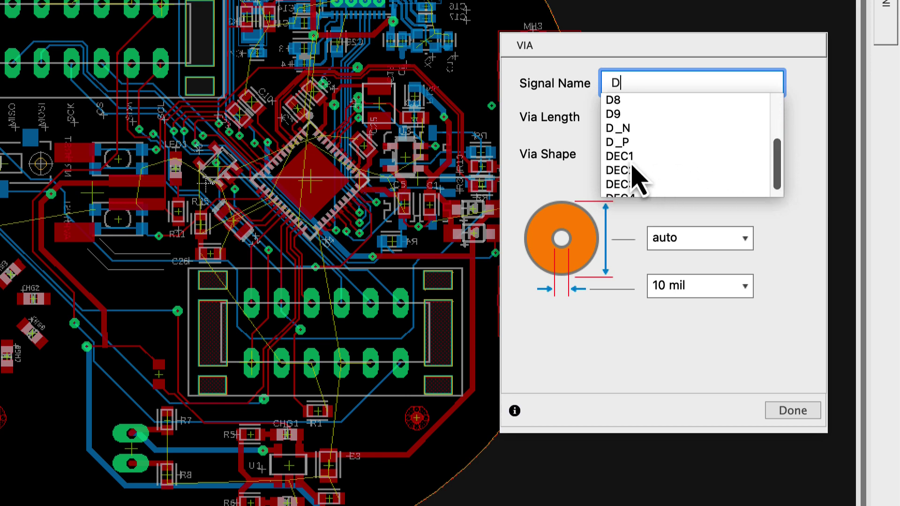
click(619, 157)
scroll(288, 130, up, 3)
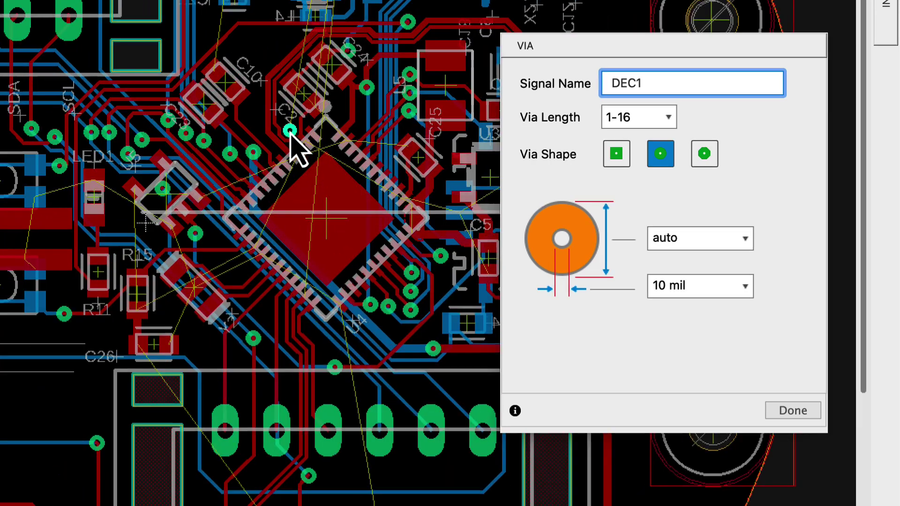
scroll(291, 131, up, 2)
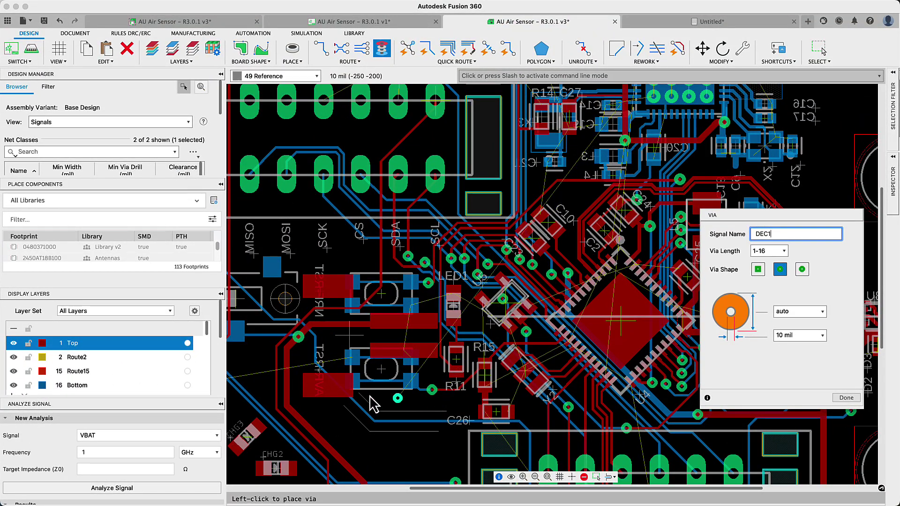
click(331, 343)
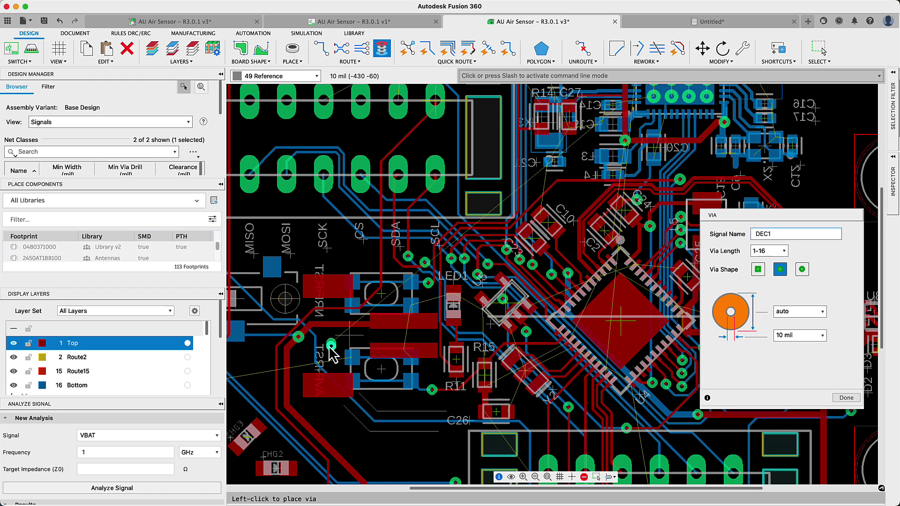
Step: Run the drill line array ULP on guide layer 49 with drill diameter 10 mil, 10 holes, signal gnd and Via (force solder stop)
key(alt+d)
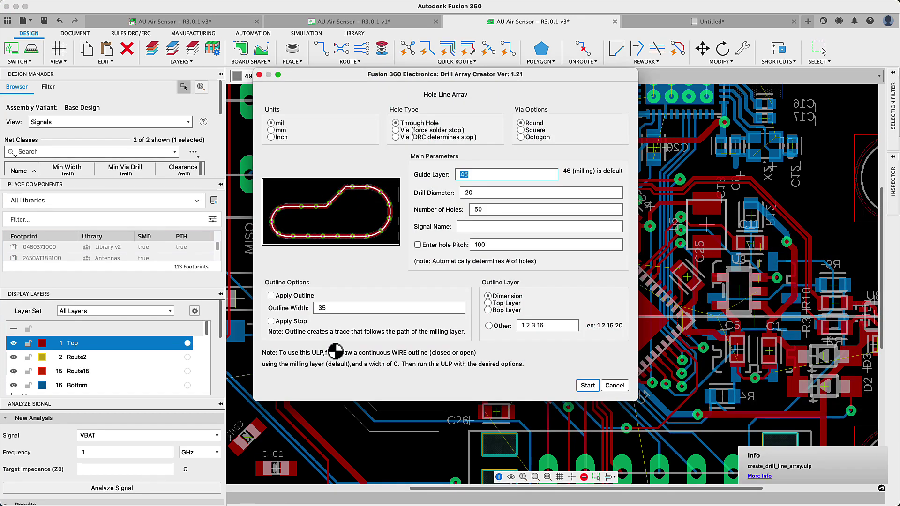
text(49)
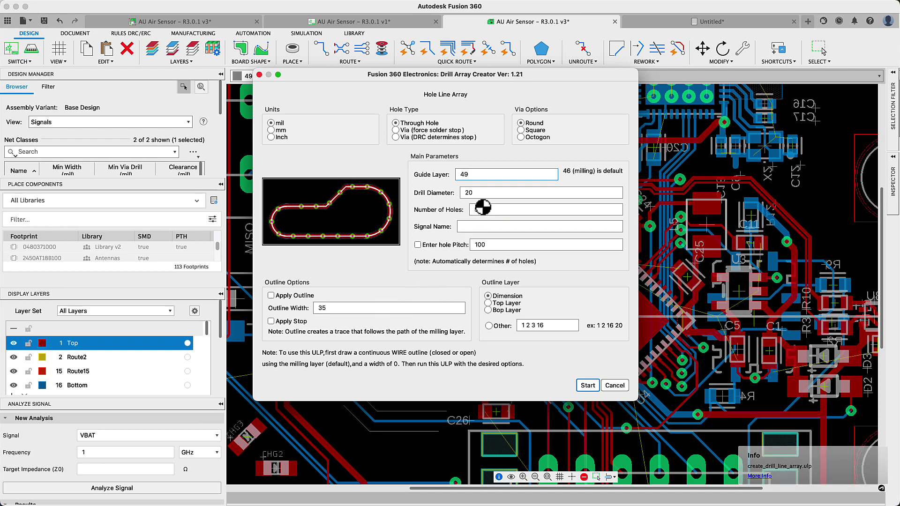
double_click(481, 199)
key(BackSpace)
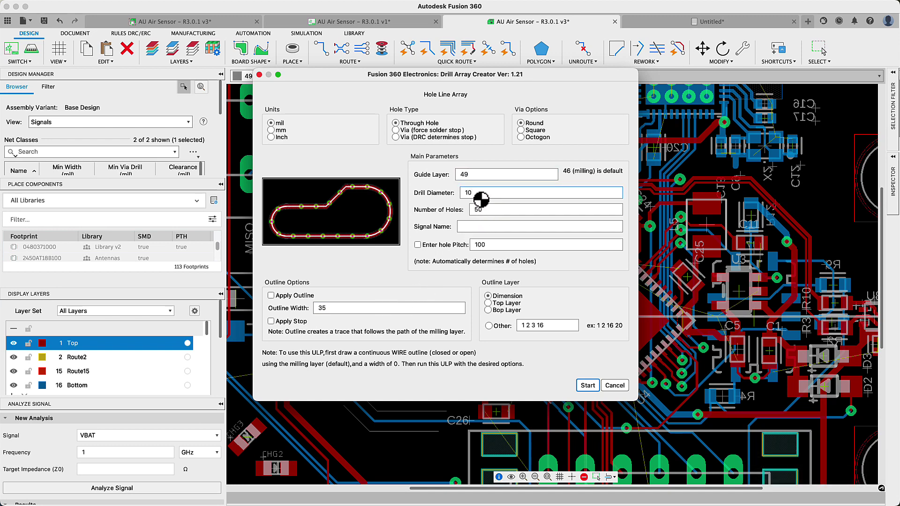
text(10)
double_click(477, 210)
text(10)
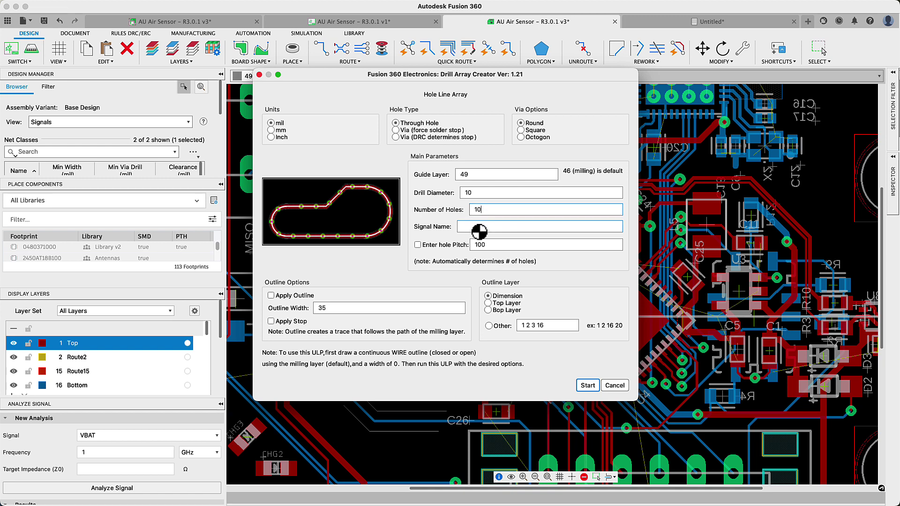
click(412, 131)
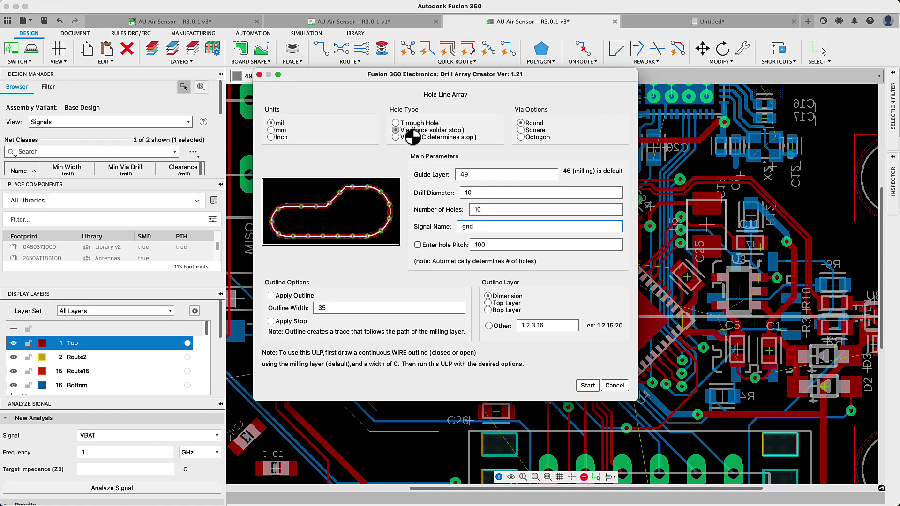
click(591, 388)
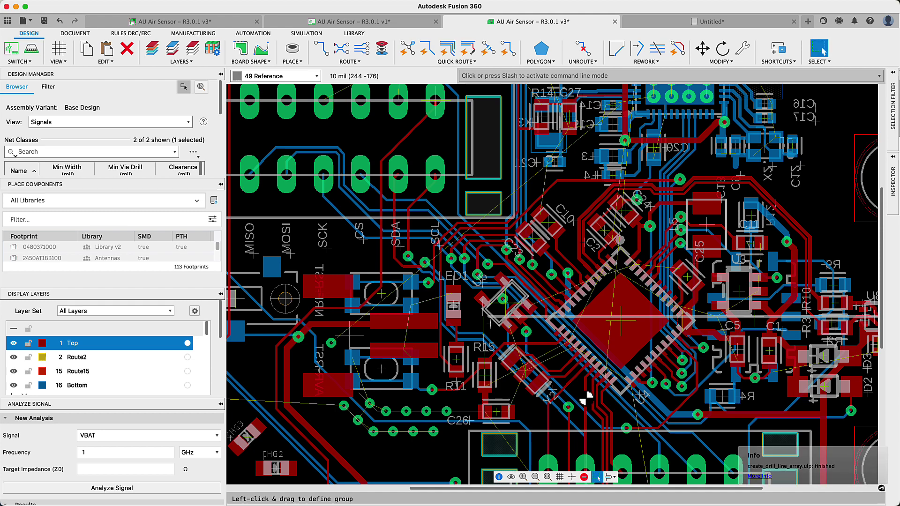
click(547, 476)
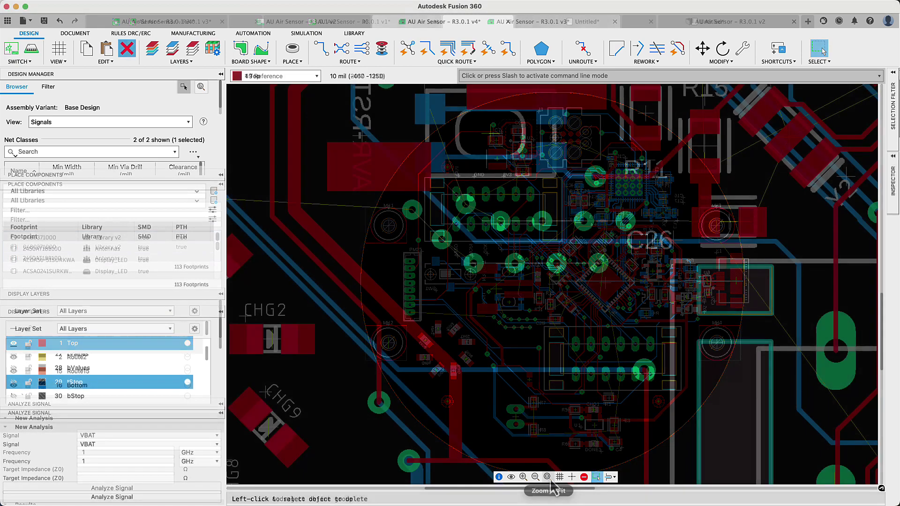
Step: Place the text "Autodesk" at 70 mil size on layer 29 tStop, below the new rows of vias
click(317, 76)
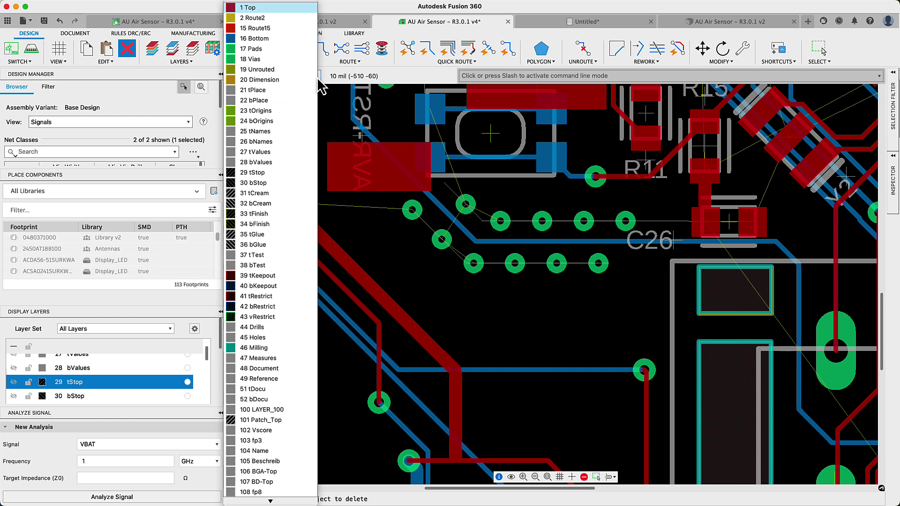
click(266, 172)
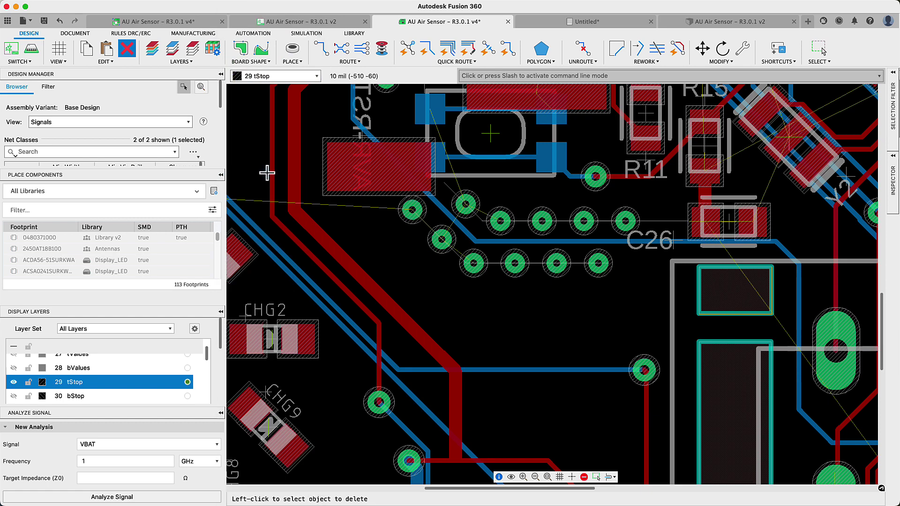
click(75, 34)
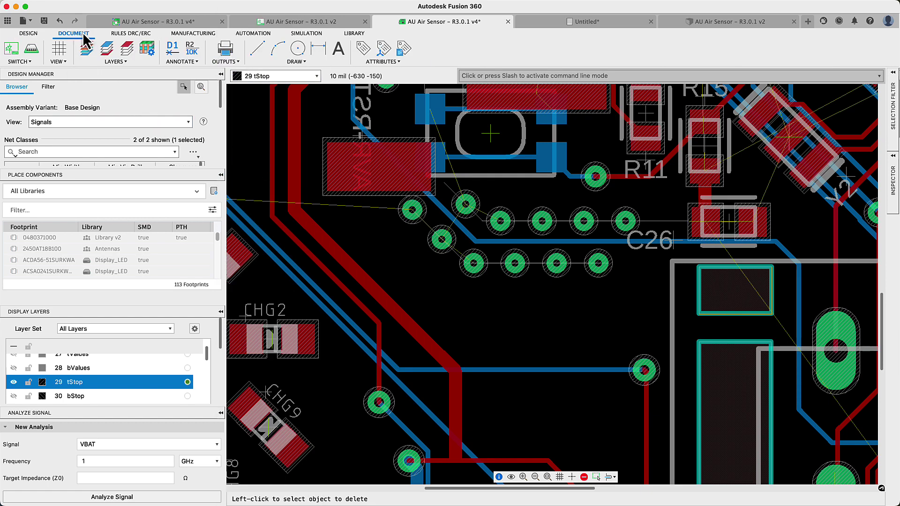
click(337, 51)
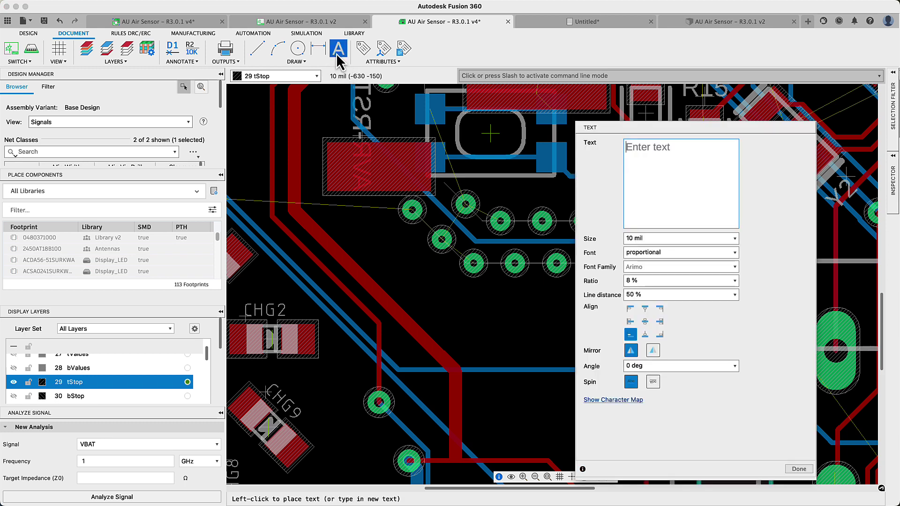
click(735, 239)
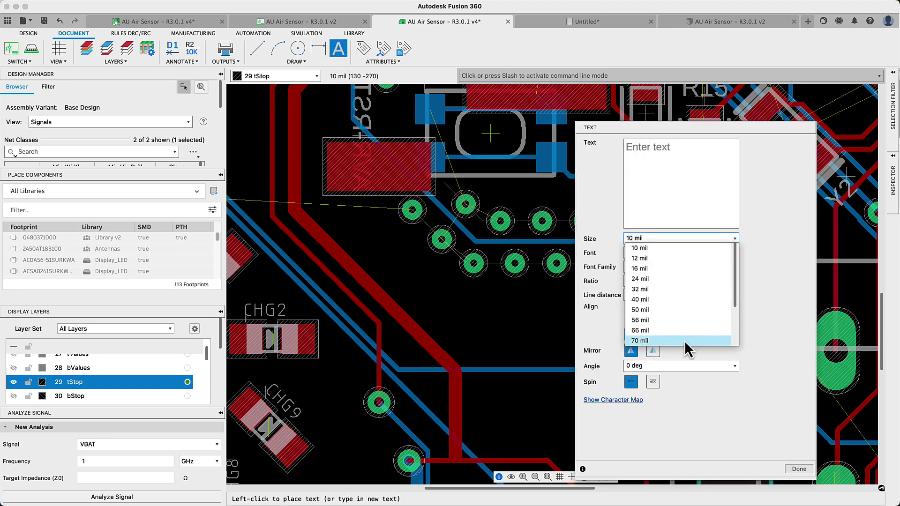
click(682, 340)
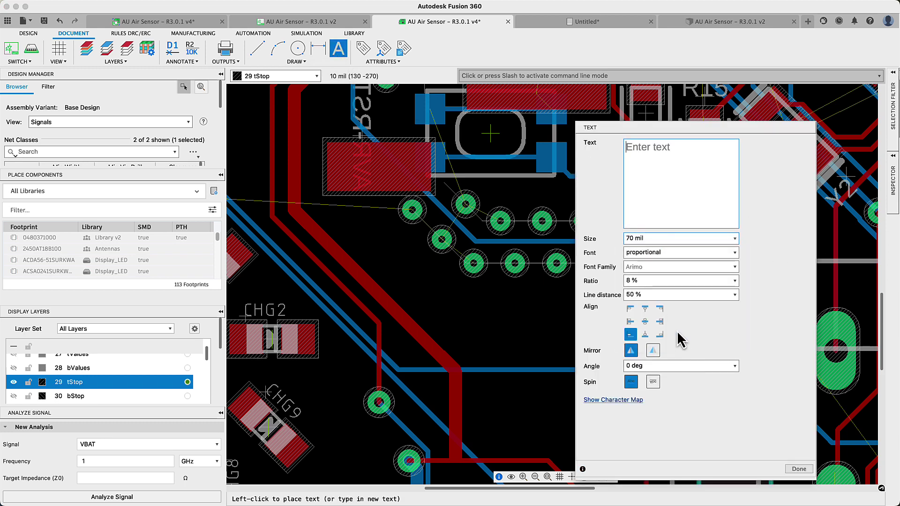
text(Autodesk)
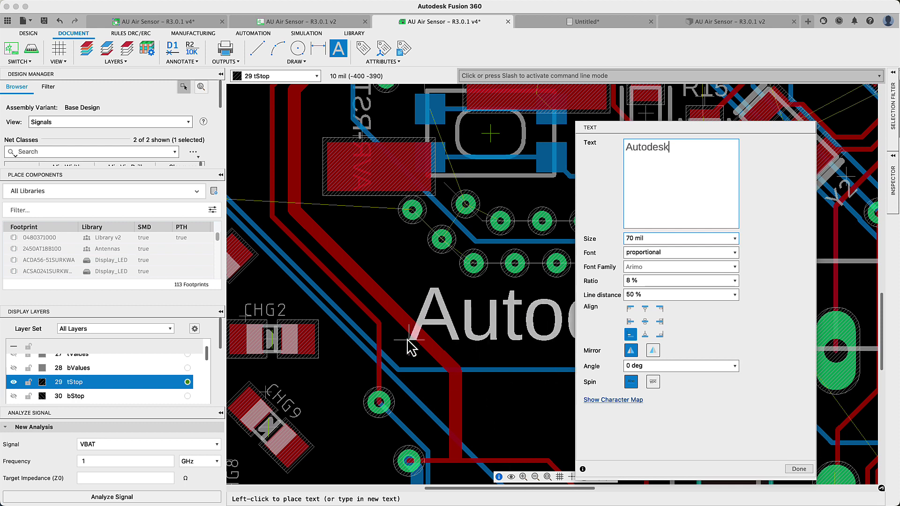
click(355, 334)
Step: Place the text "Fusion 360 electronics" at 10 mil size on the tStop layer beneath the Autodesk text
key(Right)
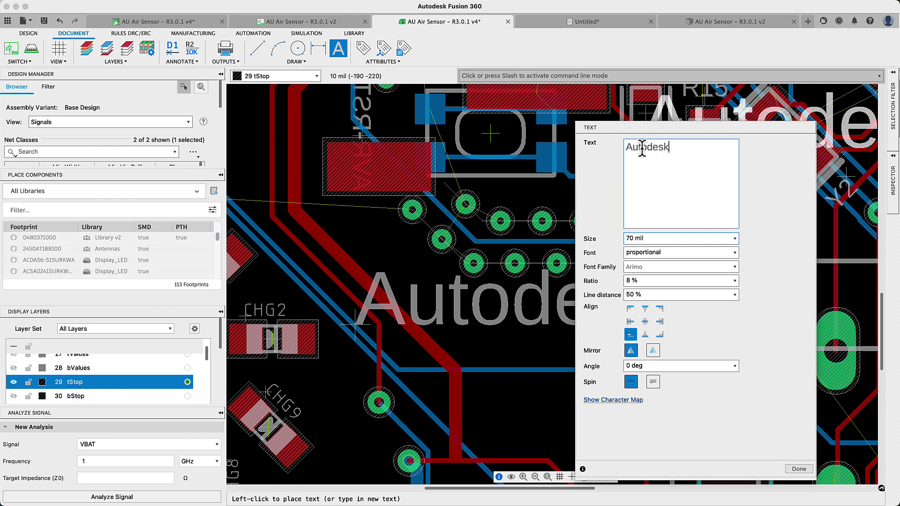
text(Fu)
key(BackSpace)
key(BackSpace)
key(BackSpace)
key(BackSpace)
key(BackSpace)
key(BackSpace)
key(BackSpace)
key(BackSpace)
key(BackSpace)
text(Fusion 360 elect)
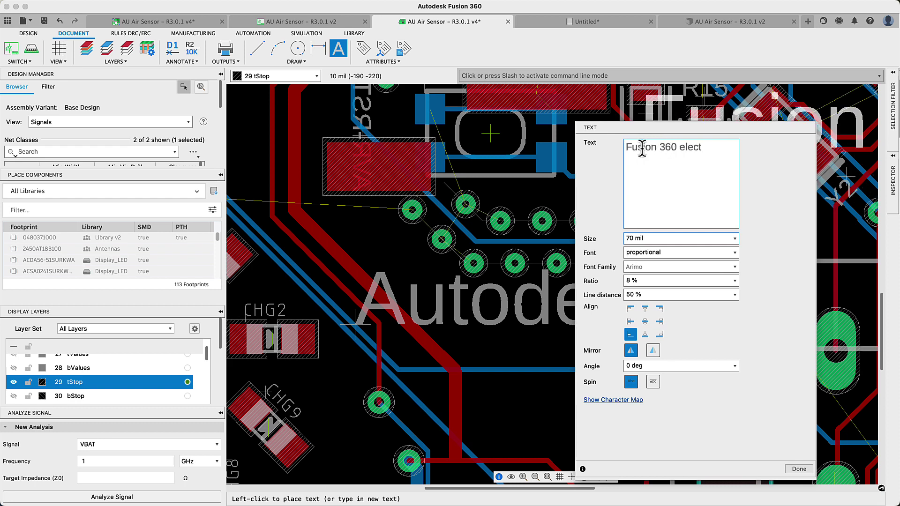
key(shift+Left)
key(shift+Left)
key(shift+Left)
key(shift+Left)
key(shift+Left)
key(shift+Left)
key(shift+Left)
key(shift+Left)
key(shift+Left)
key(shift+Left)
key(shift+Left)
key(shift+Left)
key(shift+Left)
key(shift+Left)
key(shift+Left)
key(shift+Left)
key(shift+Left)
key(shift+Left)
key(shift+Left)
key(shift+Left)
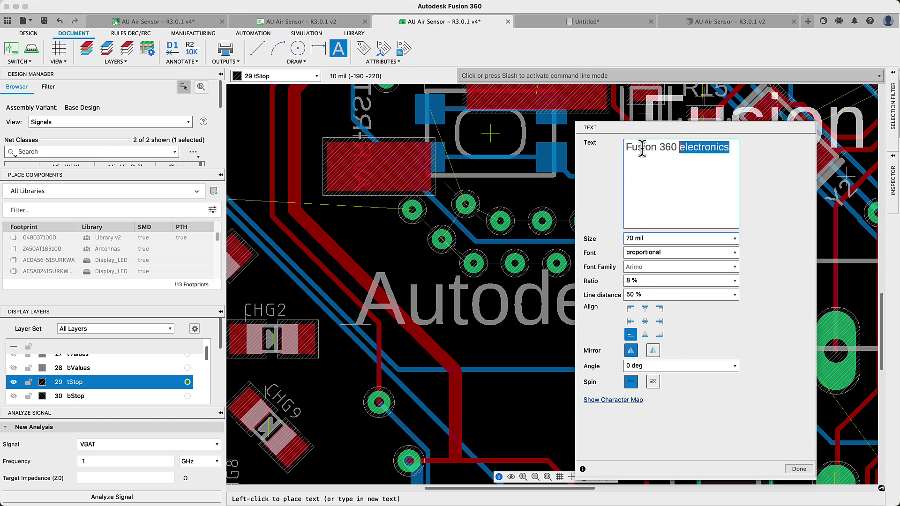
click(734, 239)
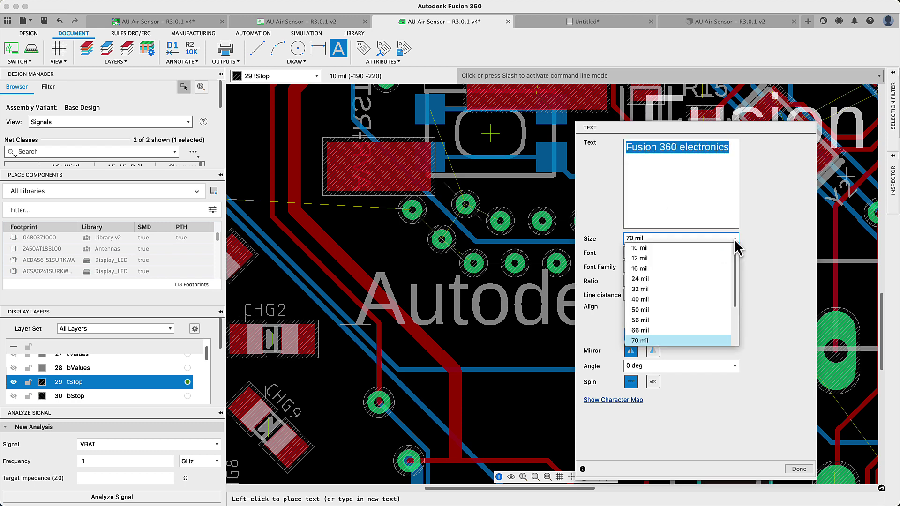
click(677, 249)
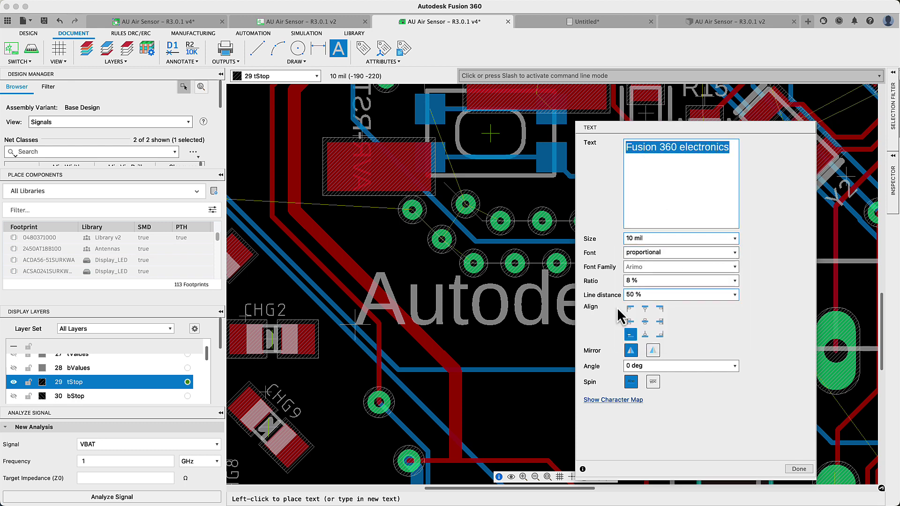
click(494, 346)
click(798, 469)
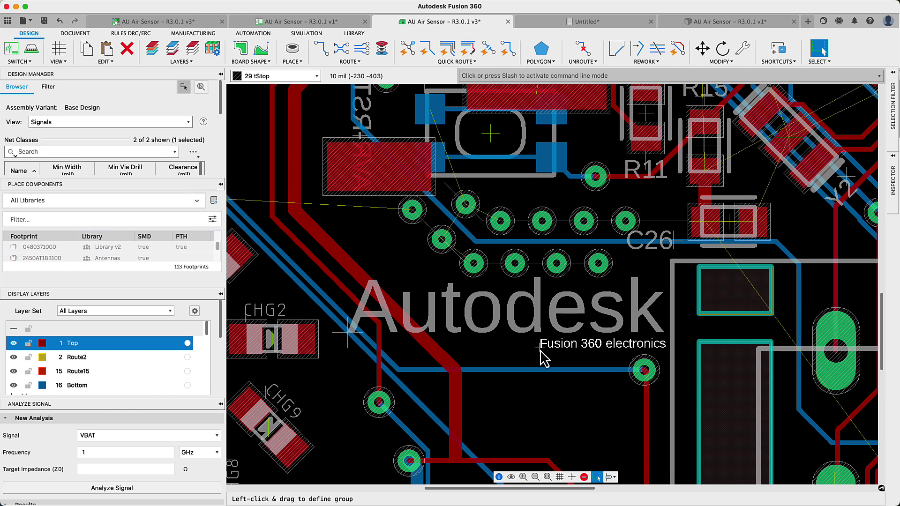
Step: Examine the Autodesk and Fusion 360 electronics solder-mask texts up close in the top-side manufacturing preview
click(181, 32)
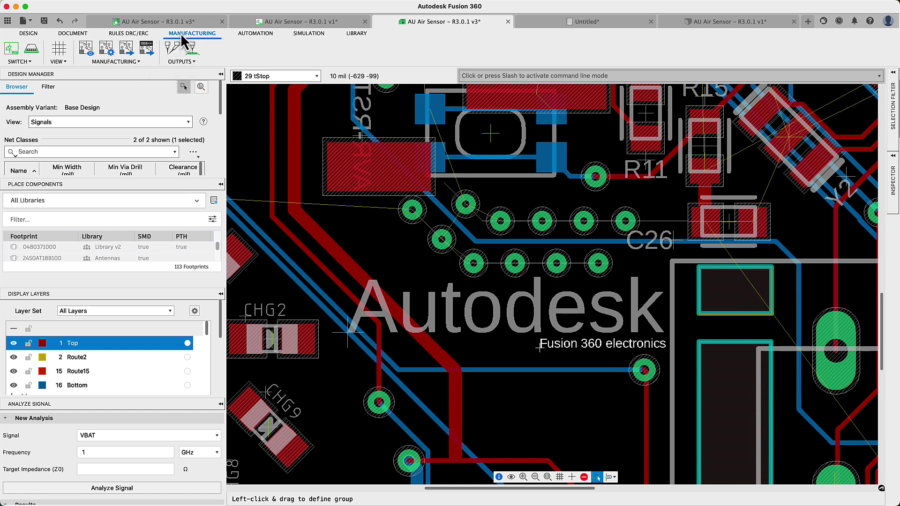
click(80, 52)
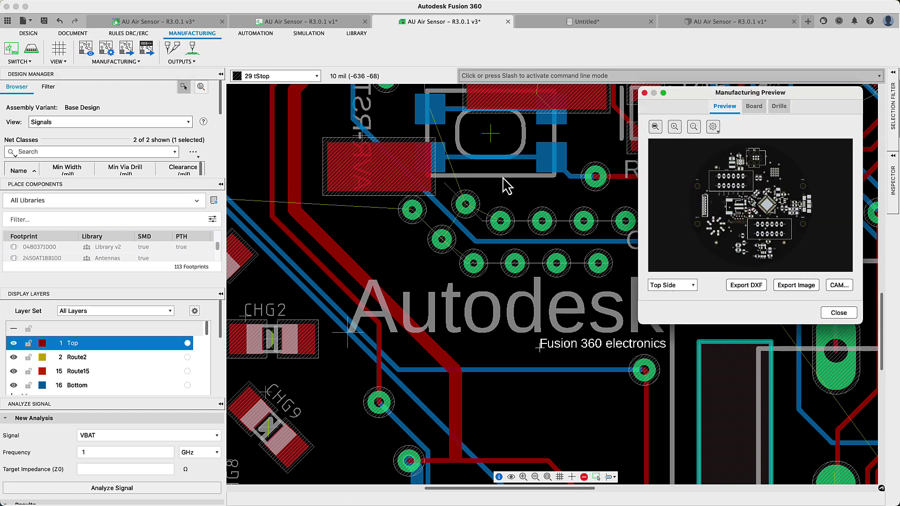
scroll(738, 227, up, 5)
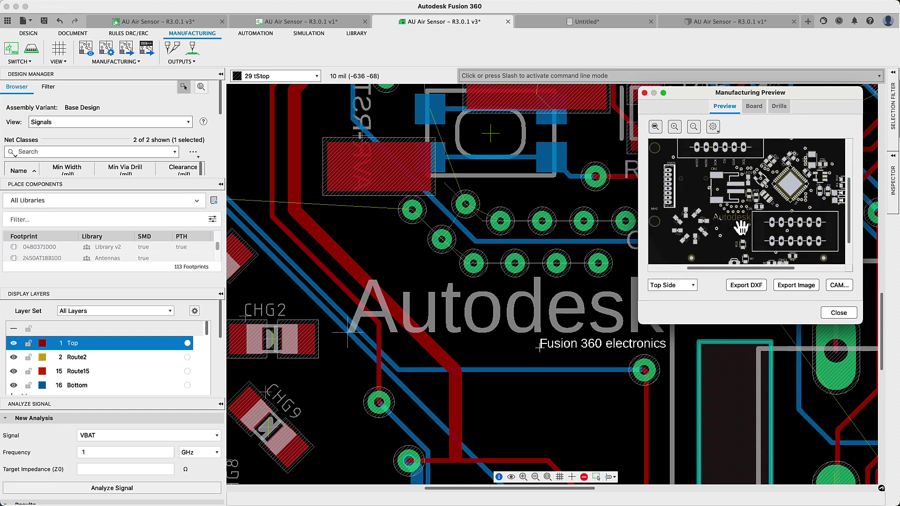
scroll(740, 229, up, 2)
scroll(740, 228, up, 2)
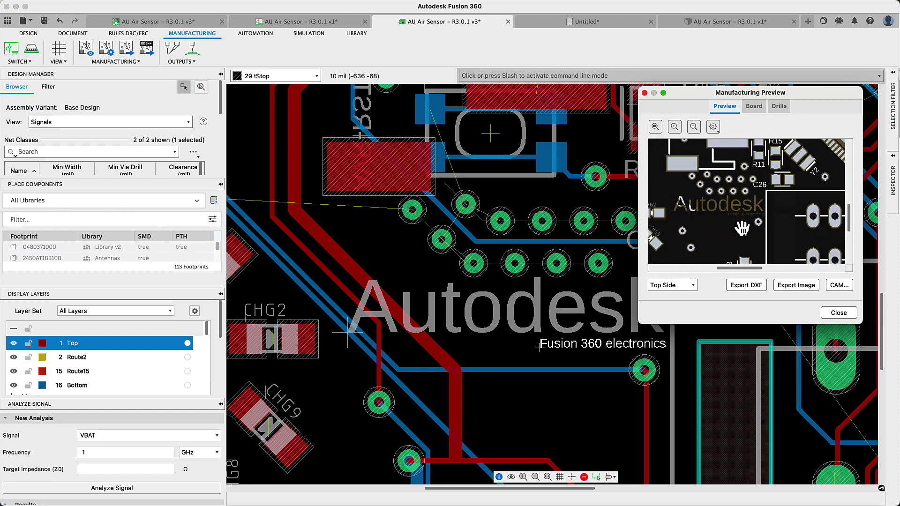
click(838, 312)
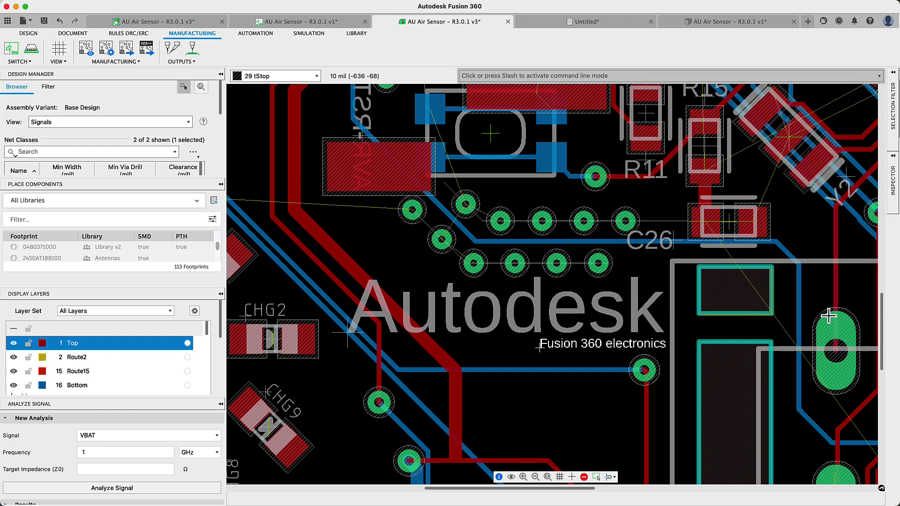
Step: Push the board to the 3D PCB with solder masks and stop layer geometry included, and show the named view Mask
click(597, 476)
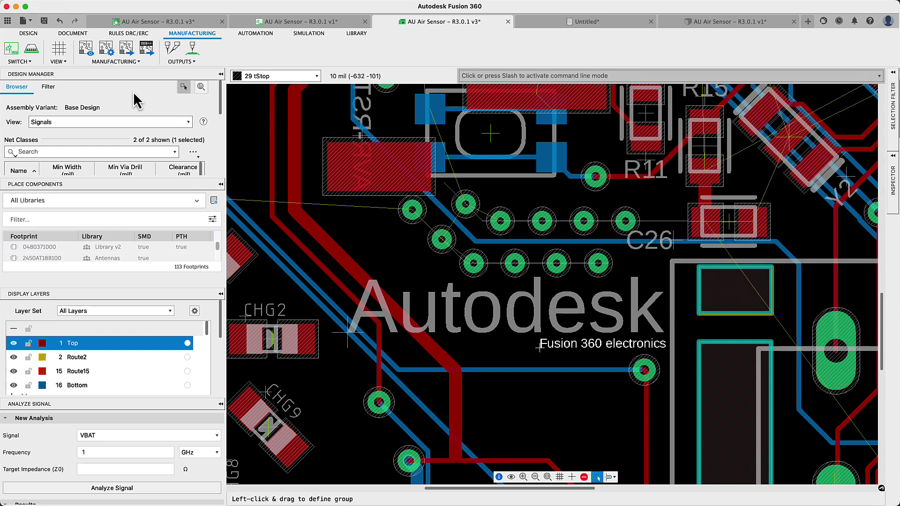
click(32, 50)
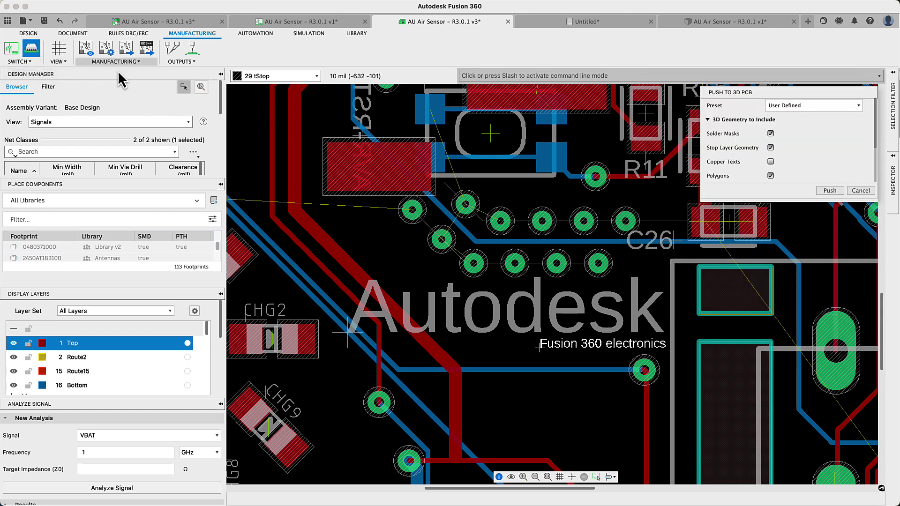
click(829, 191)
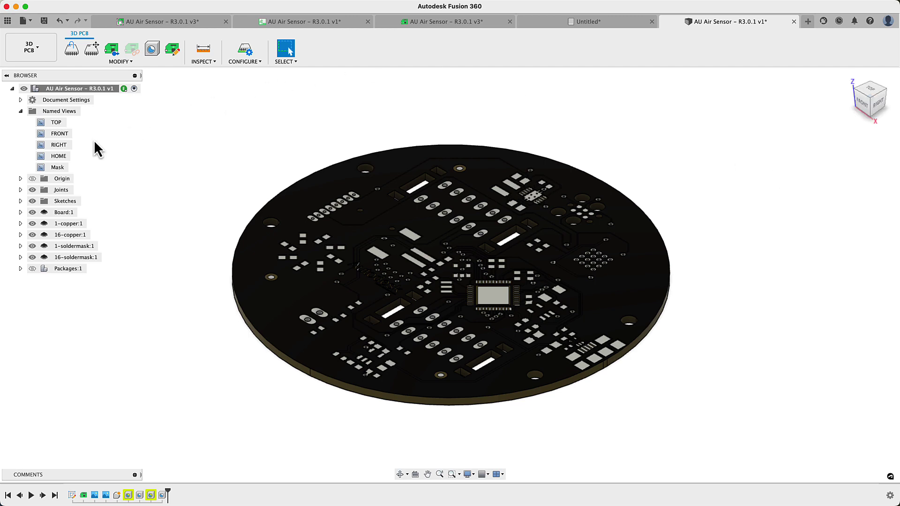
double_click(59, 168)
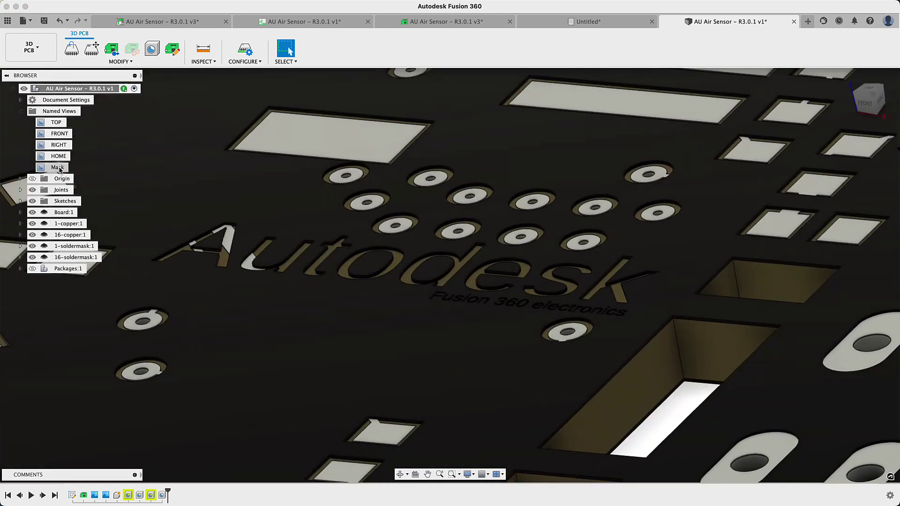